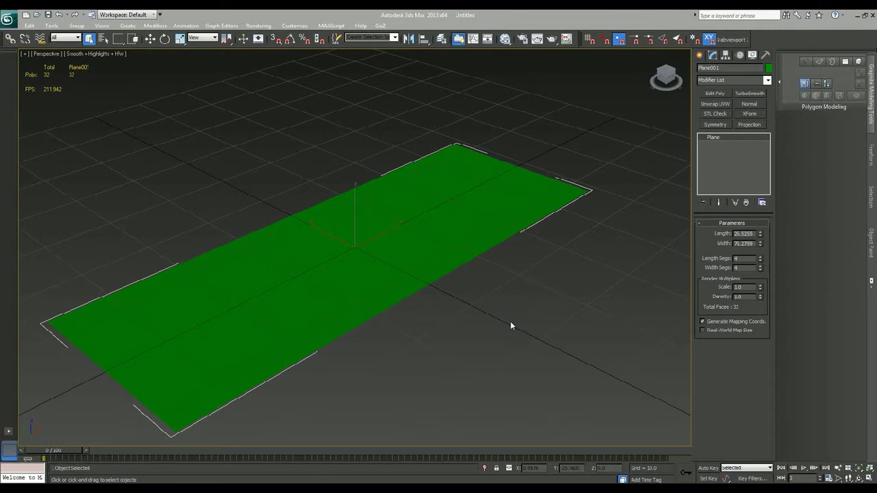
# - Create a Standard material with specular level 83 and glossiness 23, and assign it to the selected plane
pyautogui.press('m')
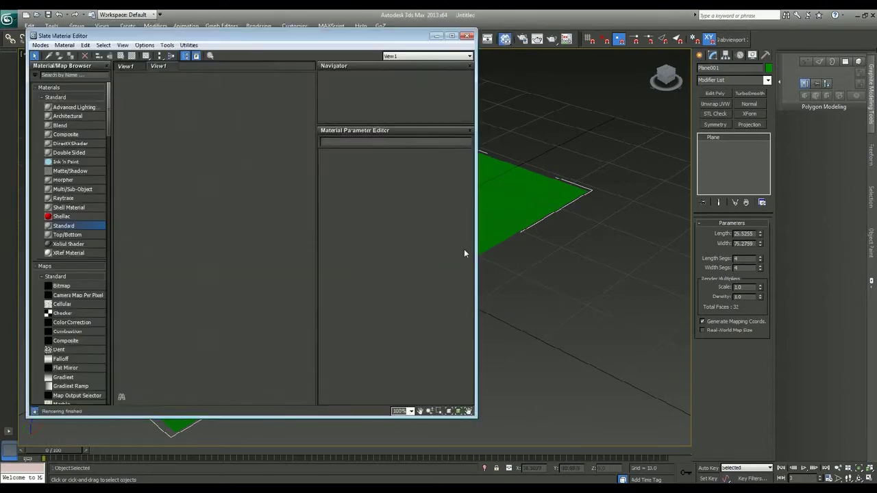
pyautogui.moveTo(65, 229); pyautogui.dragTo(191, 228)
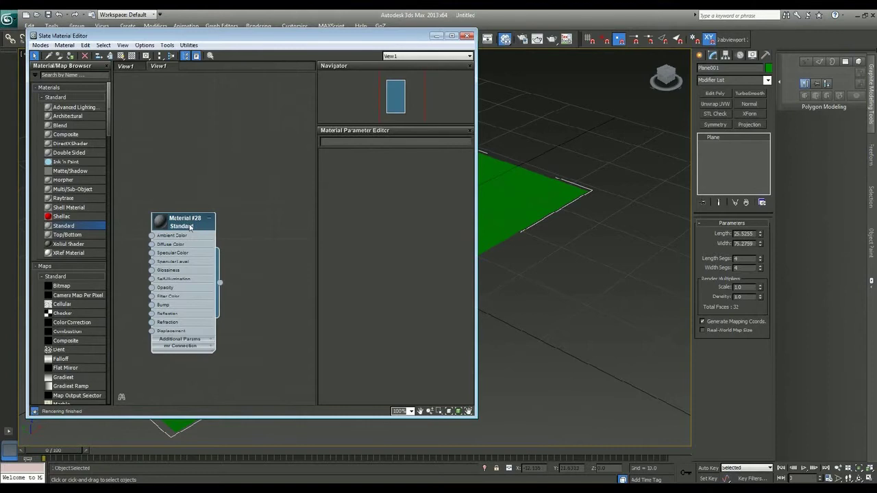
pyautogui.doubleClick(191, 227)
pyautogui.moveTo(386, 243)
pyautogui.mouseDown()
pyautogui.moveTo(385, 232)
pyautogui.moveTo(383, 248)
pyautogui.mouseUp()
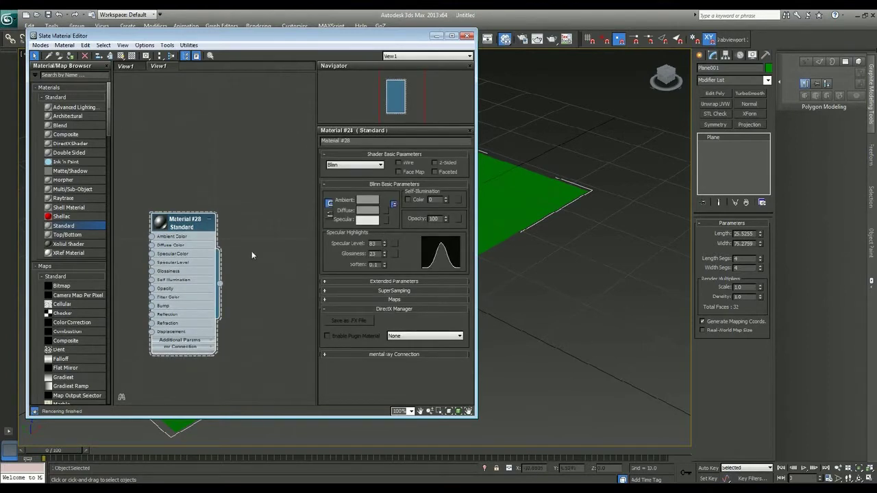
pyautogui.click(70, 56)
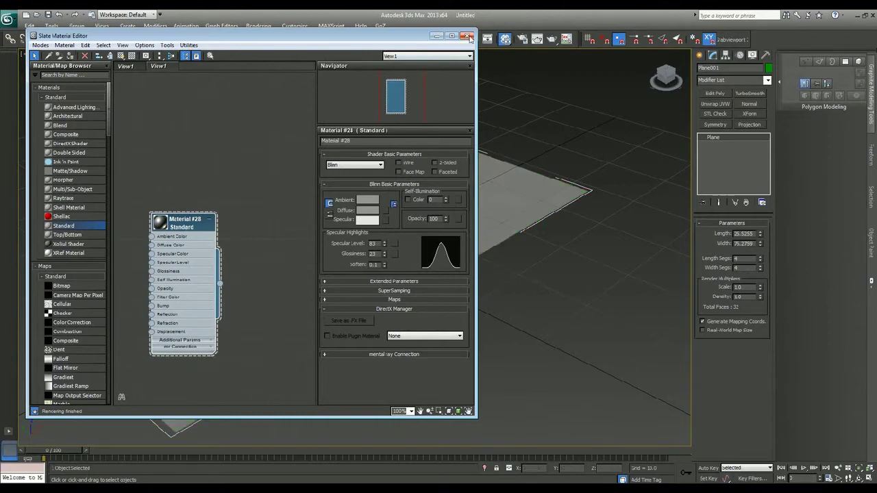
pyautogui.click(466, 36)
# - Convert the plane to an Editable Poly and add a TurboSmooth modifier
pyautogui.moveTo(453, 257)
pyautogui.keyDown('alt'); pyautogui.mouseDown(button='middle')
pyautogui.moveTo(461, 338)
pyautogui.moveTo(456, 287)
pyautogui.moveTo(462, 309)
pyautogui.moveTo(468, 264)
pyautogui.mouseUp(button='middle'); pyautogui.keyUp('alt')
pyautogui.moveTo(468, 265); pyautogui.dragTo(479, 249, button='middle')
pyautogui.moveTo(479, 249)
pyautogui.keyDown('alt'); pyautogui.mouseDown(button='middle')
pyautogui.moveTo(483, 257)
pyautogui.moveTo(478, 249)
pyautogui.mouseUp(button='middle'); pyautogui.keyUp('alt')
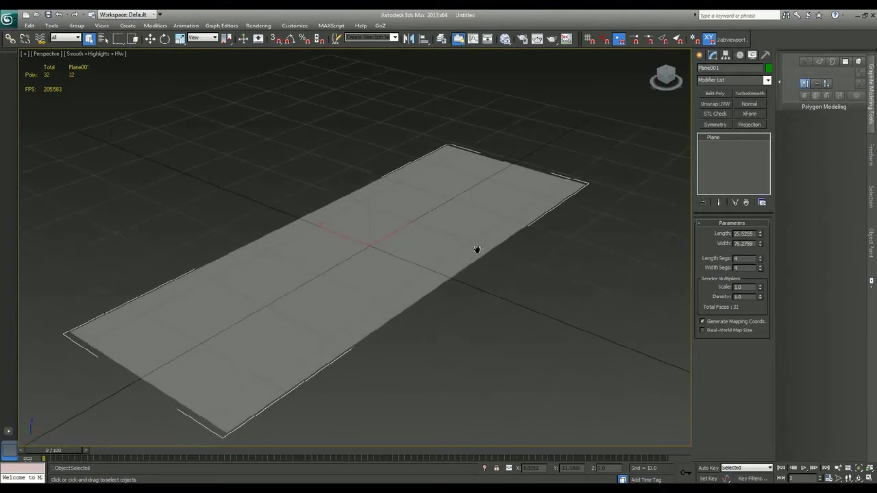
pyautogui.rightClick(717, 135)
pyautogui.click(738, 215)
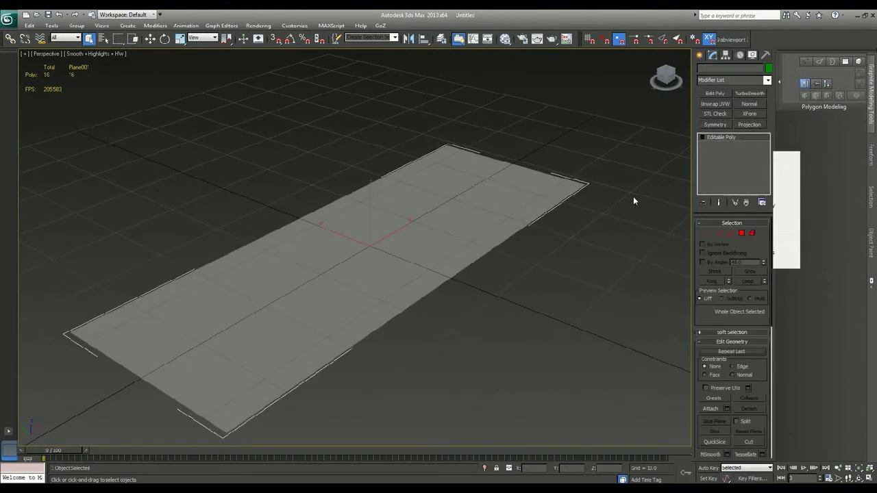
pyautogui.click(749, 93)
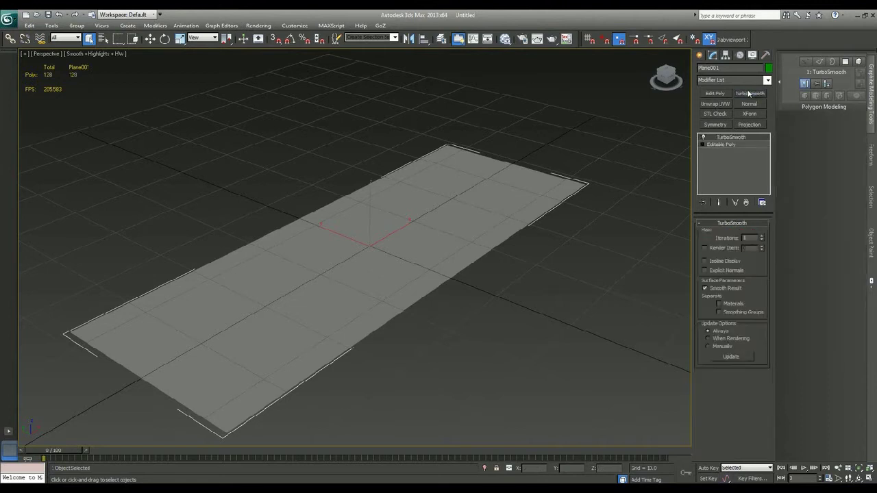
# - Show edged faces on the plane, set TurboSmooth to 2 iterations with Isoline Display, and toggle the window/crossing selection mode
pyautogui.press('F4')
pyautogui.press('alt')
pyautogui.press('F4')
pyautogui.press('F4')
pyautogui.click(716, 263)
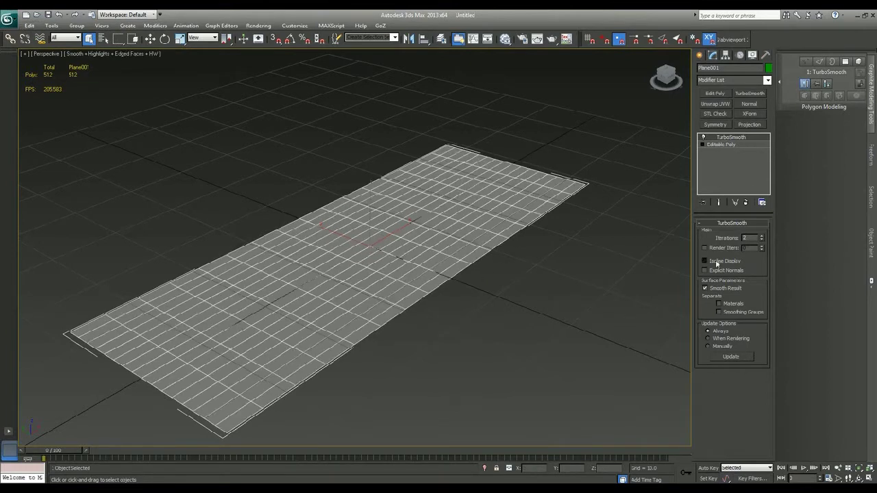
pyautogui.click(716, 263)
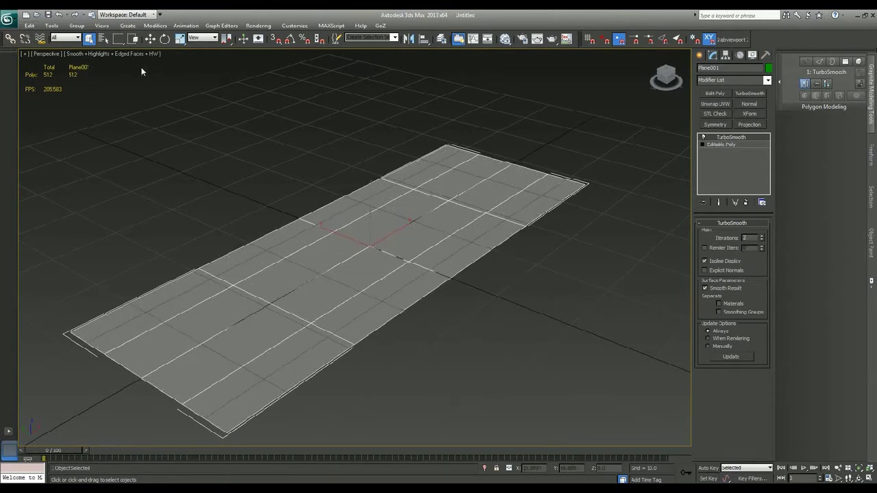
pyautogui.click(134, 39)
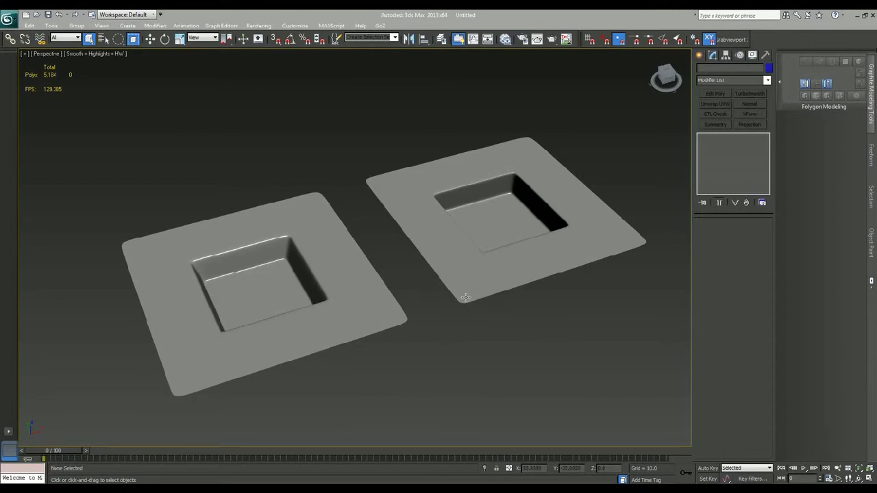
# - Examine the smoothed recess edges of both square plates up close in the perspective view
pyautogui.click(288, 299)
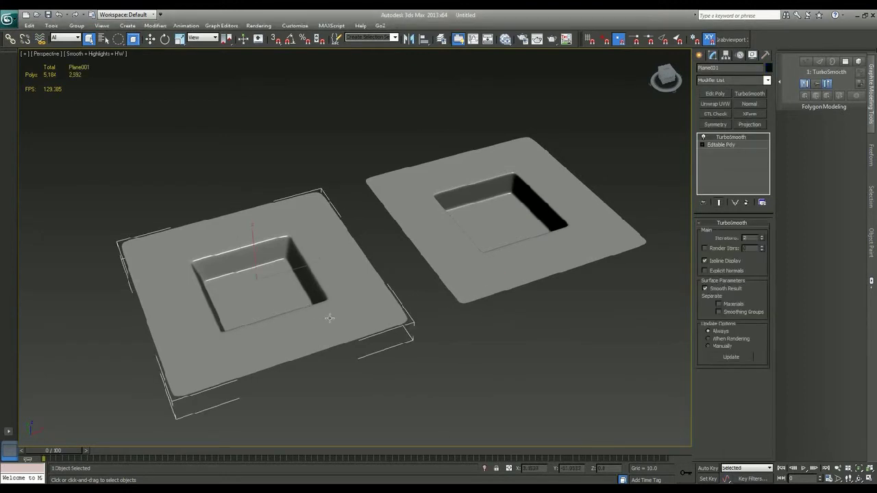
pyautogui.press('z')
pyautogui.moveTo(390, 310)
pyautogui.keyDown('alt'); pyautogui.mouseDown(button='middle')
pyautogui.moveTo(385, 352)
pyautogui.moveTo(413, 340)
pyautogui.moveTo(390, 346)
pyautogui.moveTo(397, 303)
pyautogui.mouseUp(button='middle'); pyautogui.keyUp('alt')
pyautogui.moveTo(447, 279); pyautogui.dragTo(212, 386, button='middle')
pyautogui.click(470, 276)
pyautogui.press('z')
pyautogui.keyDown('alt'); pyautogui.moveTo(418, 287); pyautogui.dragTo(469, 268, button='middle'); pyautogui.keyUp('alt')
pyautogui.scroll(-5, 420, 295)
pyautogui.scroll(5, 486, 273)
pyautogui.scroll(-5, 486, 272)
# - Compare the recess shading of the two plates in a maximized Top view
pyautogui.hotkey('alt', 'w')
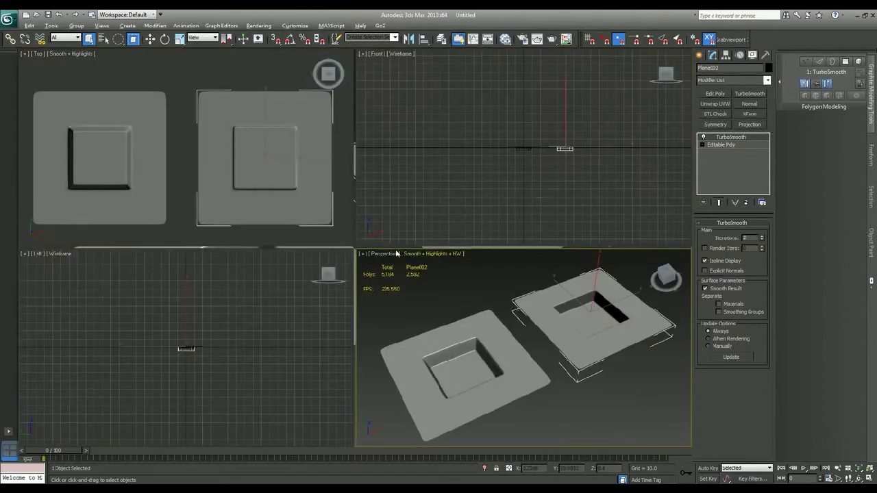
pyautogui.middleClick(278, 221)
pyautogui.hotkey('alt', 'w')
pyautogui.moveTo(355, 291); pyautogui.dragTo(368, 294, button='middle')
pyautogui.click(239, 224)
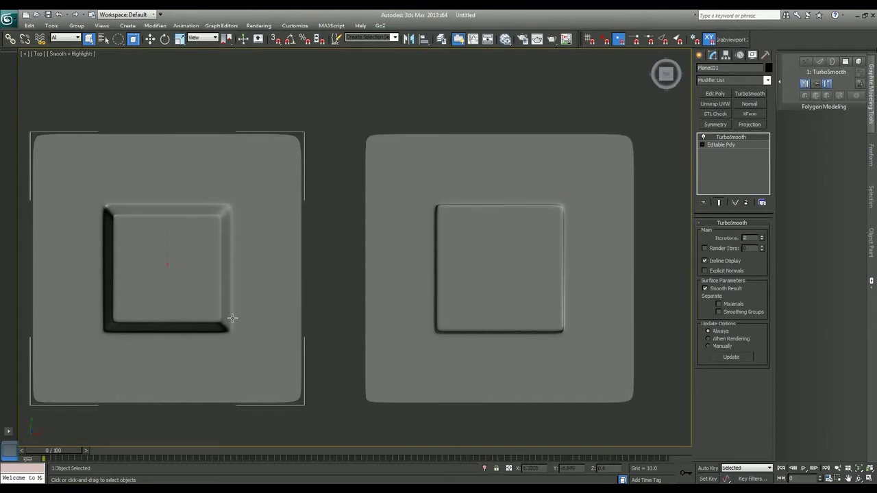
pyautogui.hotkey('alt', 'w')
pyautogui.hotkey('alt', 'w')
pyautogui.keyDown('alt'); pyautogui.moveTo(497, 339); pyautogui.dragTo(496, 331, button='middle'); pyautogui.keyUp('alt')
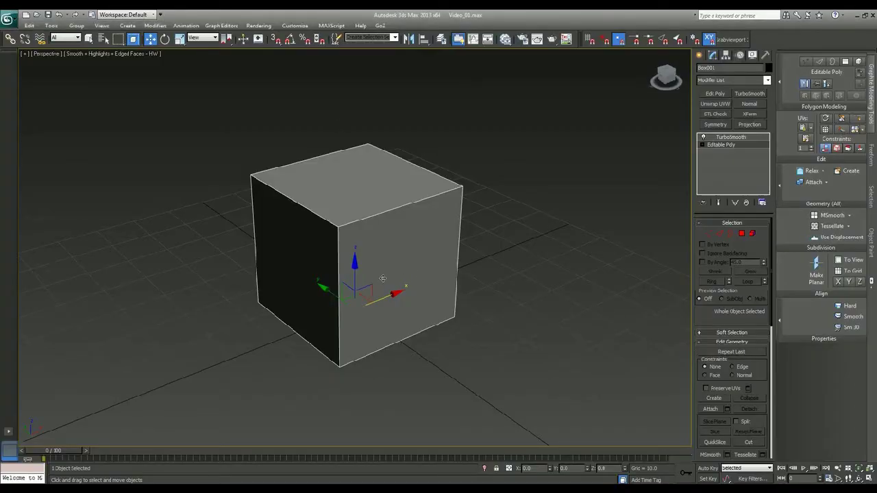
# - Add support edge loops close to the box's edges on all sides with Swift Loop
pyautogui.scroll(3, 385, 274)
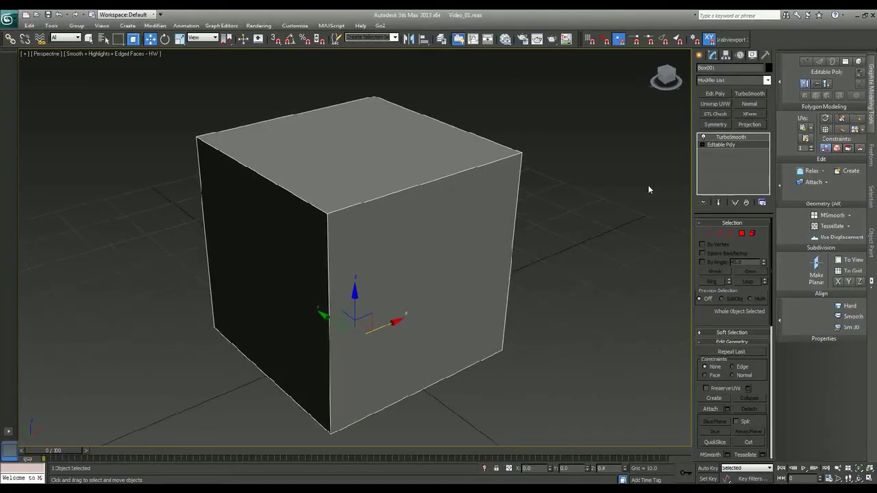
pyautogui.click(719, 233)
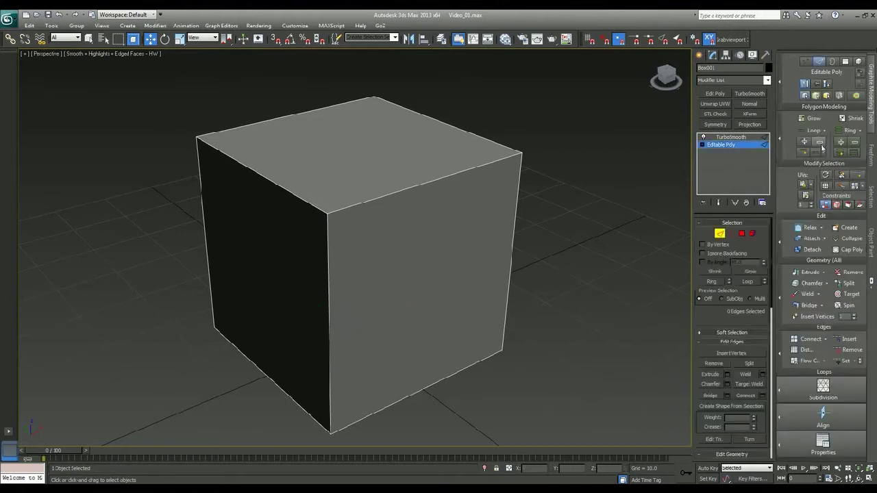
pyautogui.click(859, 176)
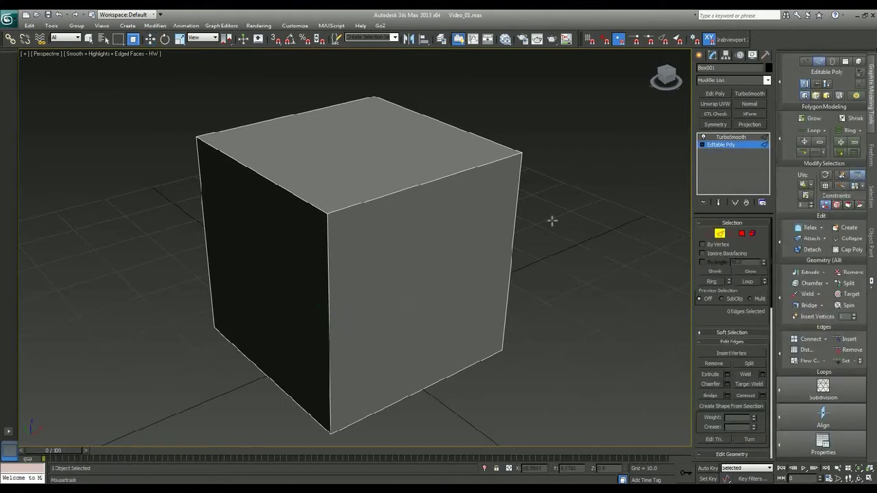
pyautogui.click(331, 224)
pyautogui.click(334, 421)
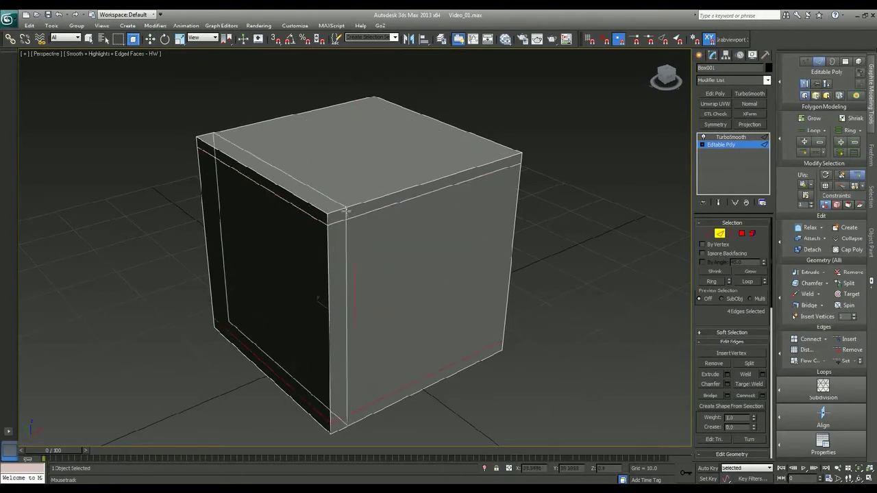
pyautogui.click(344, 211)
pyautogui.click(512, 156)
pyautogui.keyDown('alt'); pyautogui.moveTo(370, 239); pyautogui.dragTo(468, 223, button='middle'); pyautogui.keyUp('alt')
pyautogui.click(444, 226)
pyautogui.click(251, 229)
pyautogui.keyDown('alt'); pyautogui.moveTo(351, 326); pyautogui.dragTo(286, 318, button='middle'); pyautogui.keyUp('alt')
pyautogui.press('w')
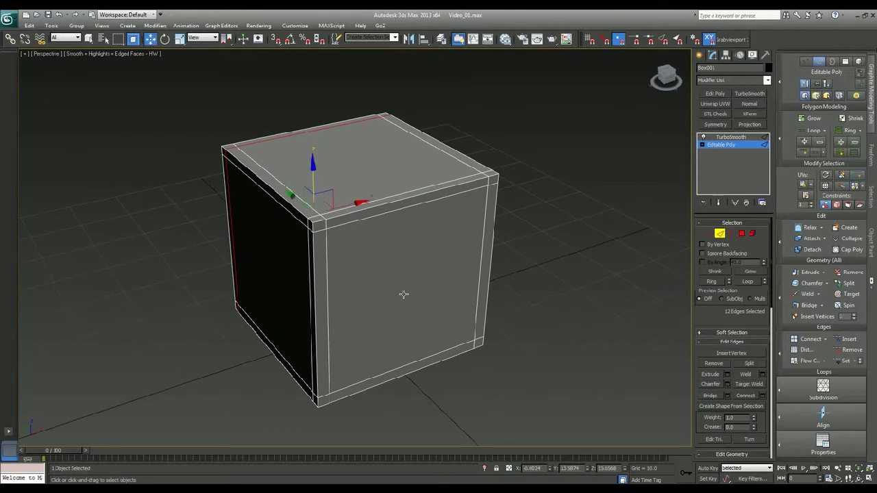
# - Inspect the box's smoothed edges and corners with edged faces hidden, checking it from several angles
pyautogui.press('q')
pyautogui.scroll(4, 403, 294)
pyautogui.press('F4')
pyautogui.click(718, 235)
pyautogui.press('F4')
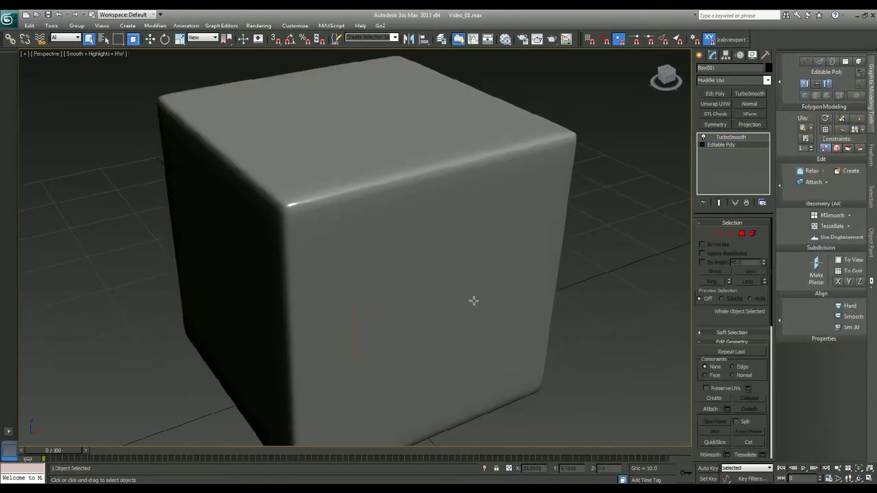
pyautogui.keyDown('alt'); pyautogui.moveTo(474, 301); pyautogui.dragTo(441, 293, button='middle'); pyautogui.keyUp('alt')
pyautogui.scroll(-3, 340, 231)
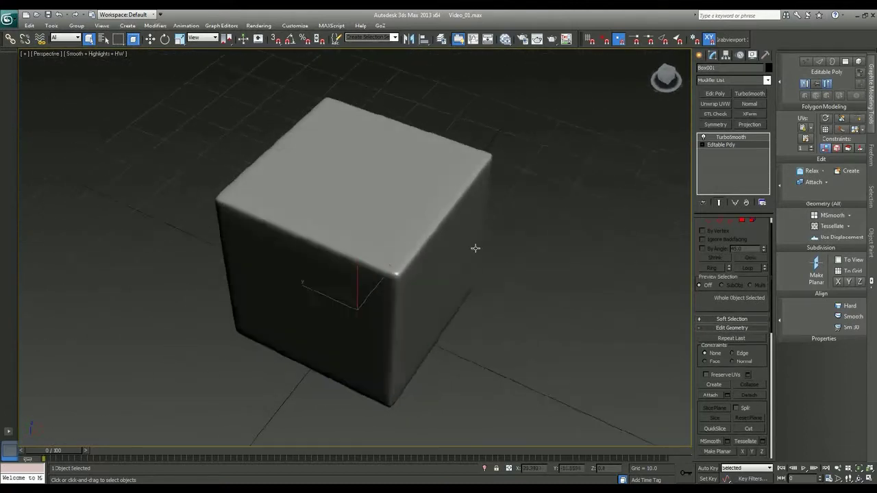
pyautogui.press('`')
pyautogui.keyDown('alt'); pyautogui.moveTo(452, 243); pyautogui.dragTo(431, 251, button='middle'); pyautogui.keyUp('alt')
pyautogui.press('F4')
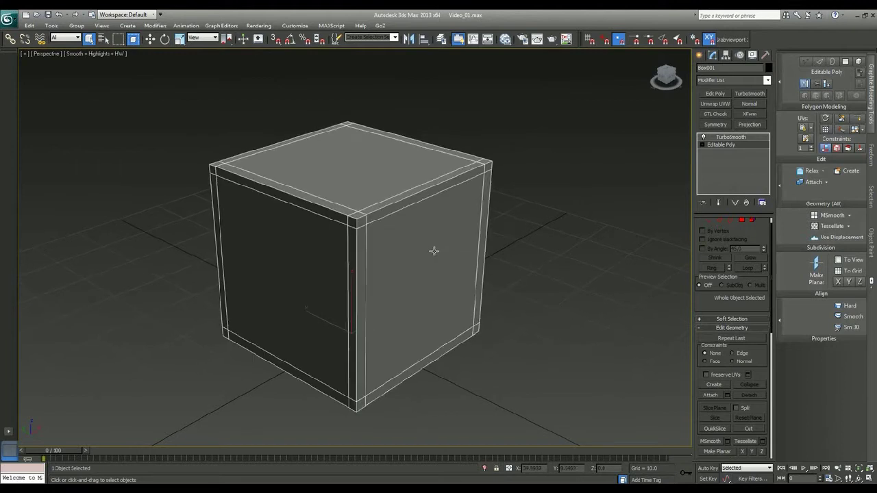
# - Move the upper horizontal edge loop down, away from the box's top edge
pyautogui.press('2')
pyautogui.click(394, 211)
pyautogui.doubleClick(340, 223)
pyautogui.press('w')
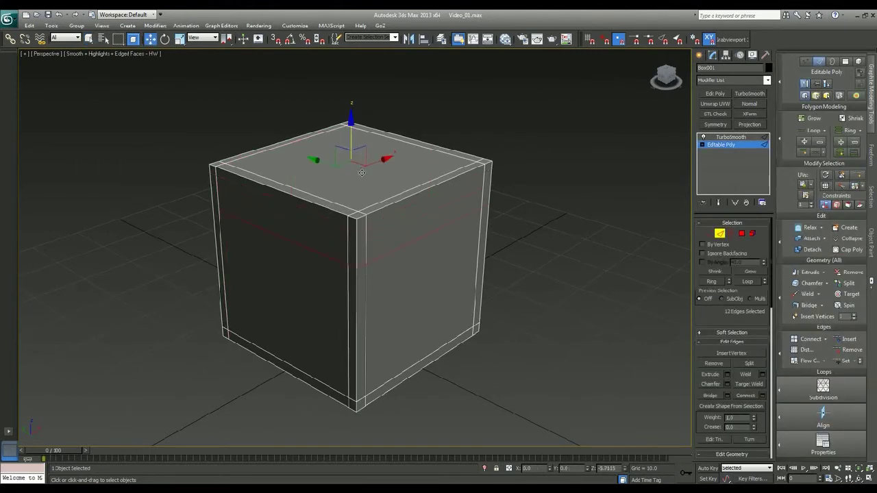
pyautogui.moveTo(362, 177); pyautogui.dragTo(367, 190)
# - Move the two vertical edge loops beside the box's front corner inward, away from that corner
pyautogui.click(327, 198)
pyautogui.doubleClick(365, 220)
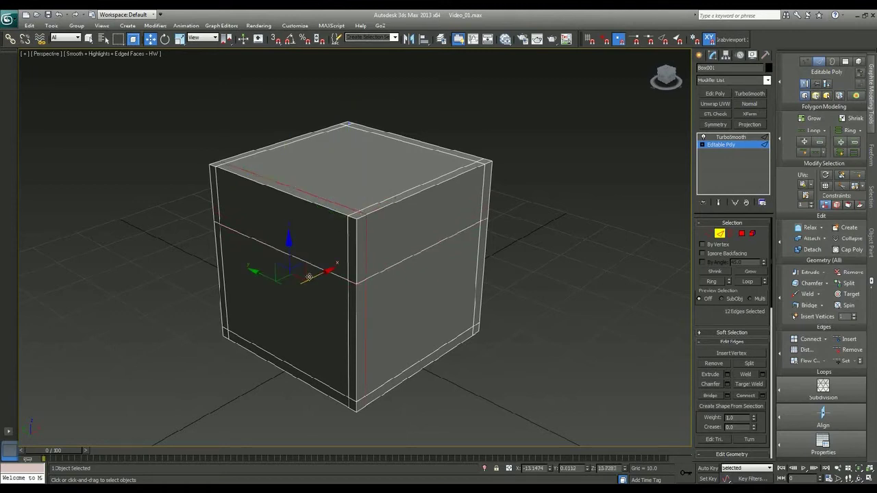
pyautogui.moveTo(316, 277); pyautogui.dragTo(366, 246)
pyautogui.click(365, 210)
pyautogui.hotkey('alt', 'r')
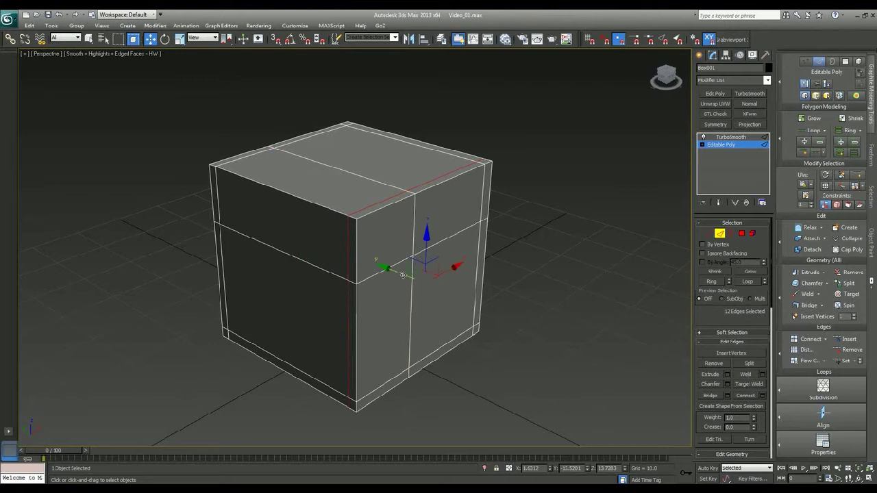
pyautogui.hotkey('ctrl', 'shift', 'e')
pyautogui.scroll(3, 399, 309)
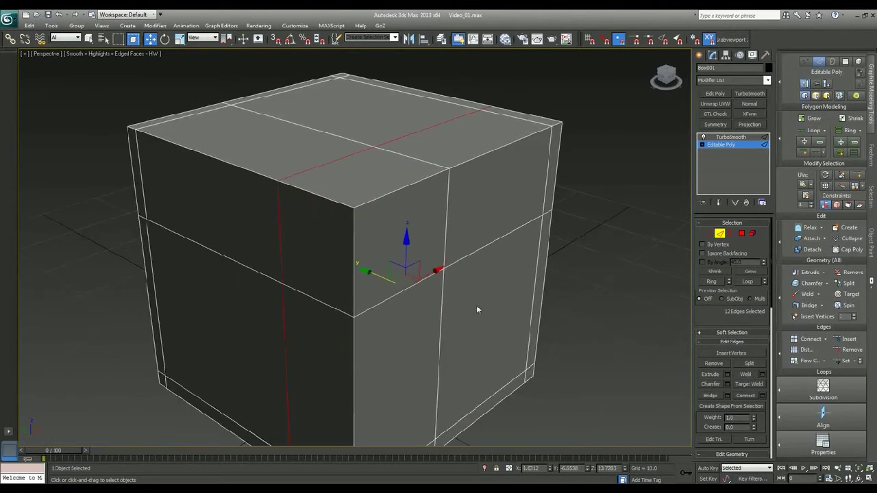
# - Examine how the widely spaced edge loops affect the smoothed box's corner, with and without edged faces
pyautogui.click(722, 236)
pyautogui.press('F4')
pyautogui.hotkey('ctrl', 'q')
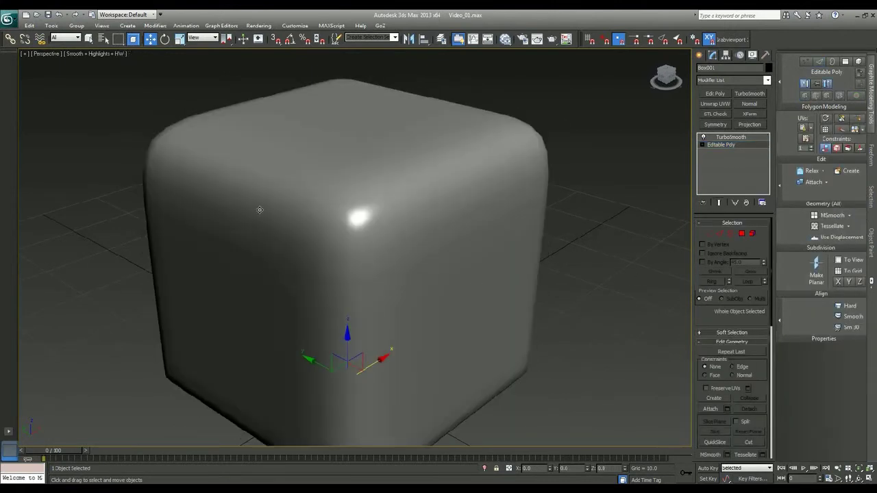
pyautogui.scroll(-3, 260, 209)
pyautogui.press('F4')
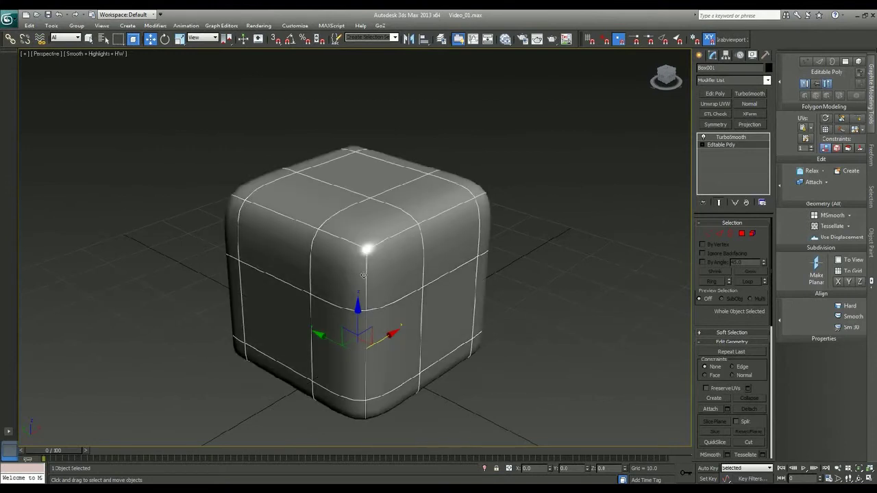
pyautogui.moveTo(363, 276); pyautogui.dragTo(358, 276, button='middle')
pyautogui.scroll(3, 347, 261)
pyautogui.hotkey('ctrl', 'q')
pyautogui.hotkey('ctrl', 'q')
pyautogui.hotkey('ctrl', 'BackSpace')
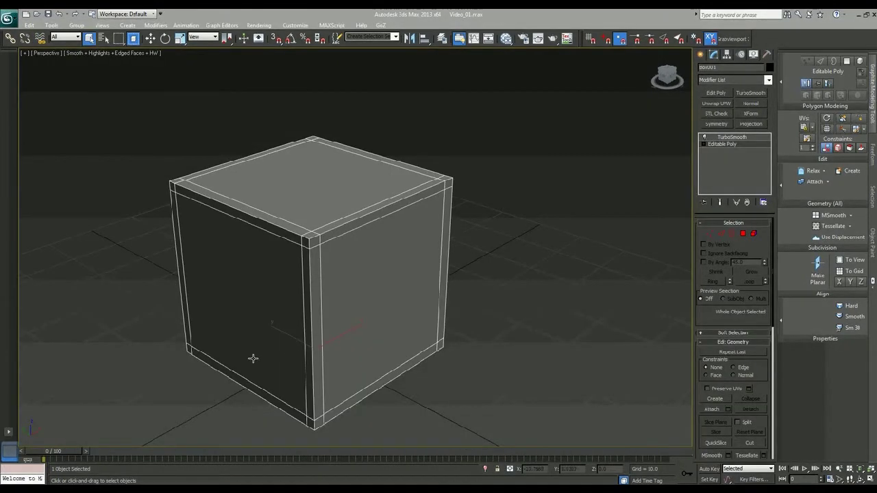
# - Inset the large polygon on the box's front-right side to a small central square and extrude it outward into a long block
pyautogui.click(743, 233)
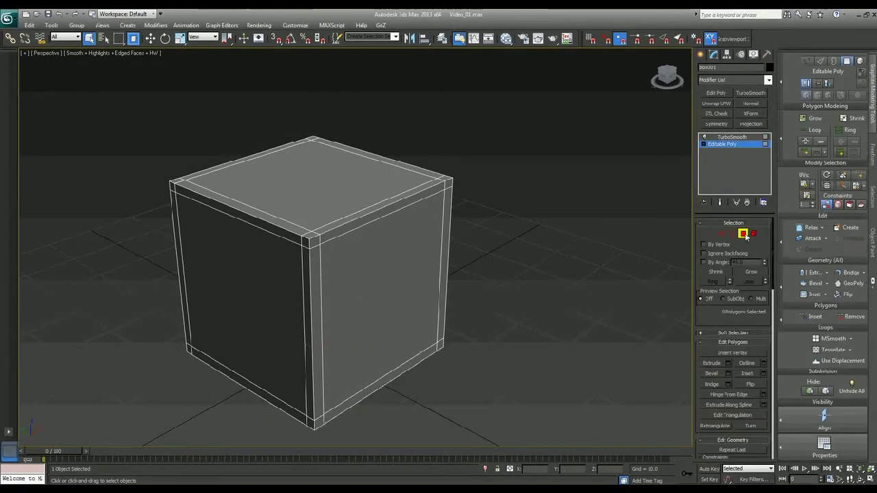
pyautogui.click(423, 313)
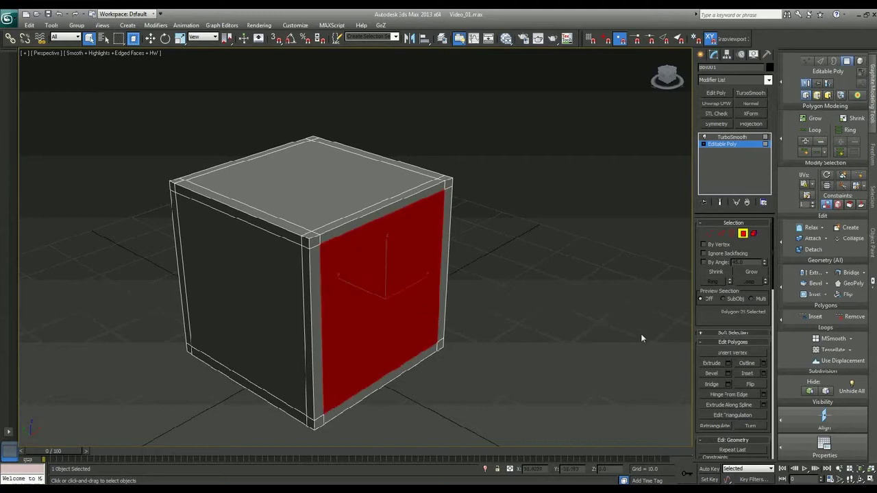
pyautogui.click(764, 378)
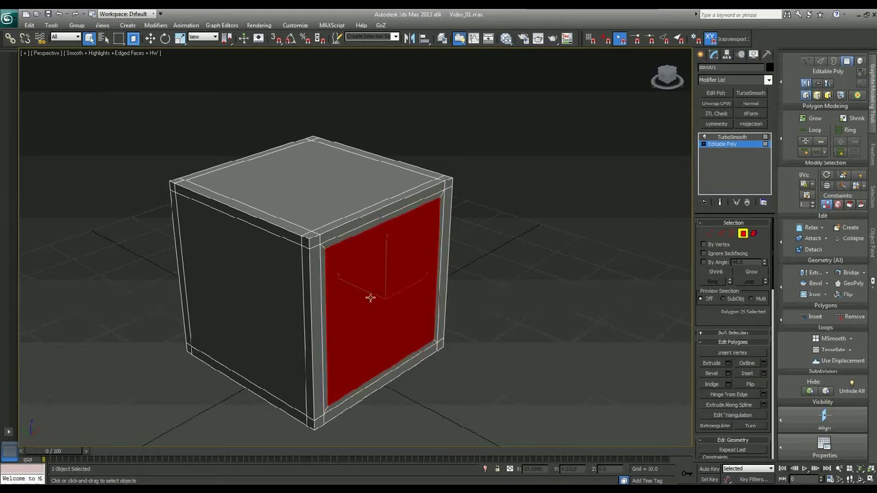
pyautogui.moveTo(363, 264); pyautogui.dragTo(391, 269)
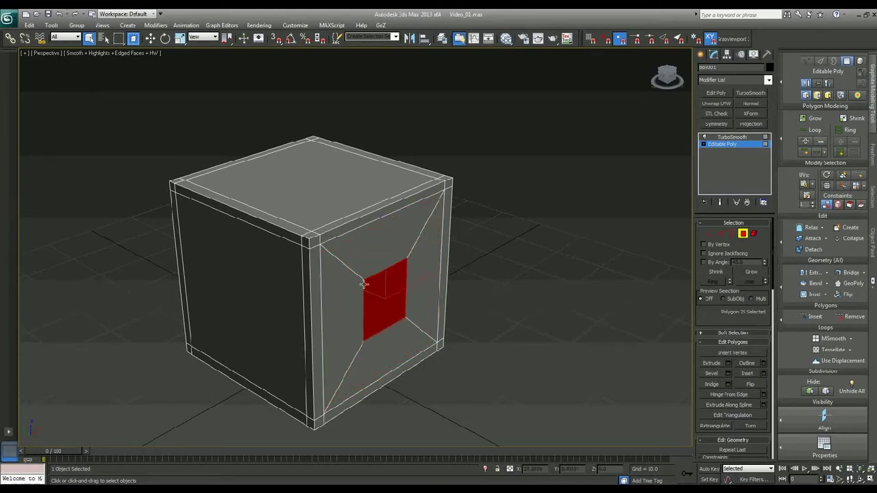
pyautogui.click(728, 364)
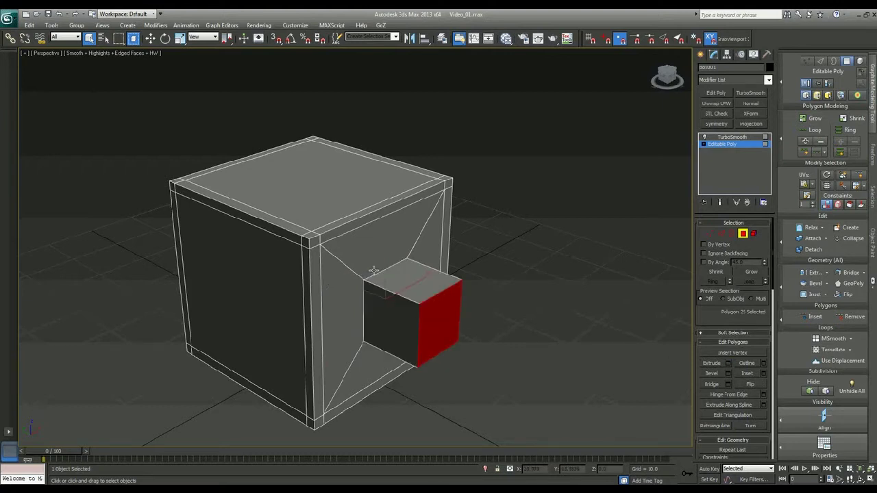
pyautogui.moveTo(366, 265); pyautogui.dragTo(368, 280)
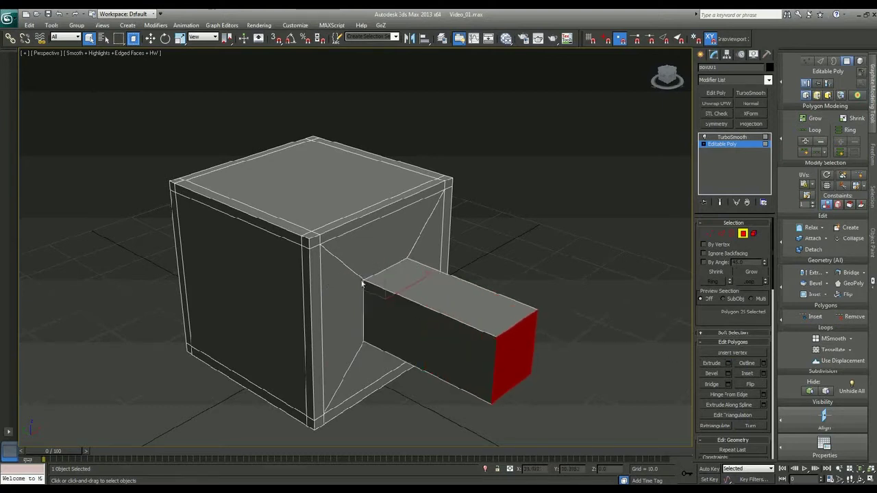
# - Preview how TurboSmooth rounds the unsupported extruded block, without edged faces, and return to the unsmoothed cage
pyautogui.scroll(5, 446, 246)
pyautogui.click(597, 244)
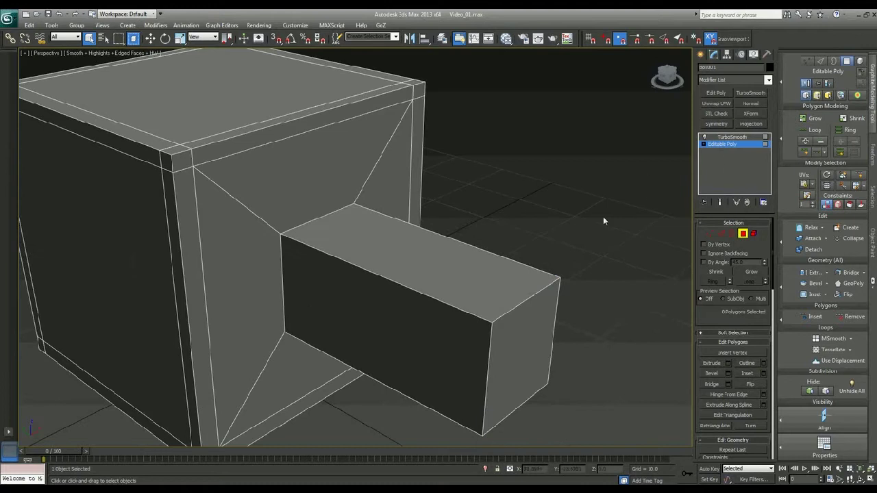
pyautogui.hotkey('ctrl', 'q')
pyautogui.press('F4')
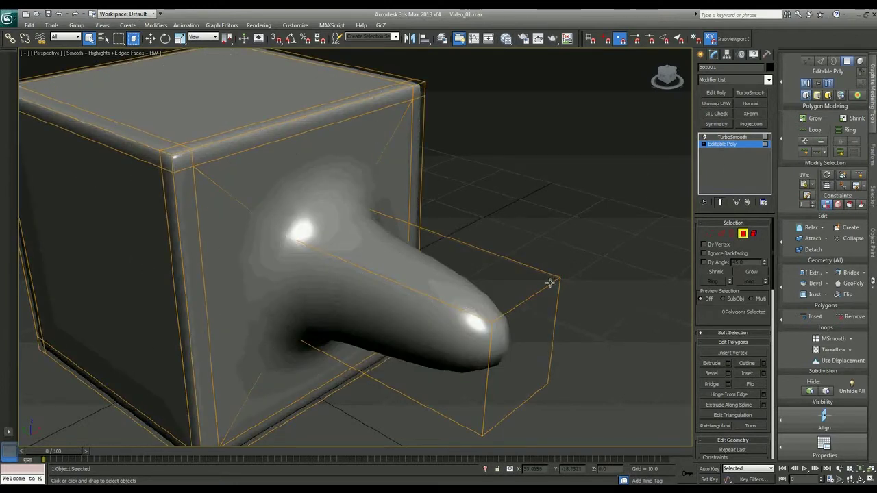
pyautogui.hotkey('ctrl', 'e')
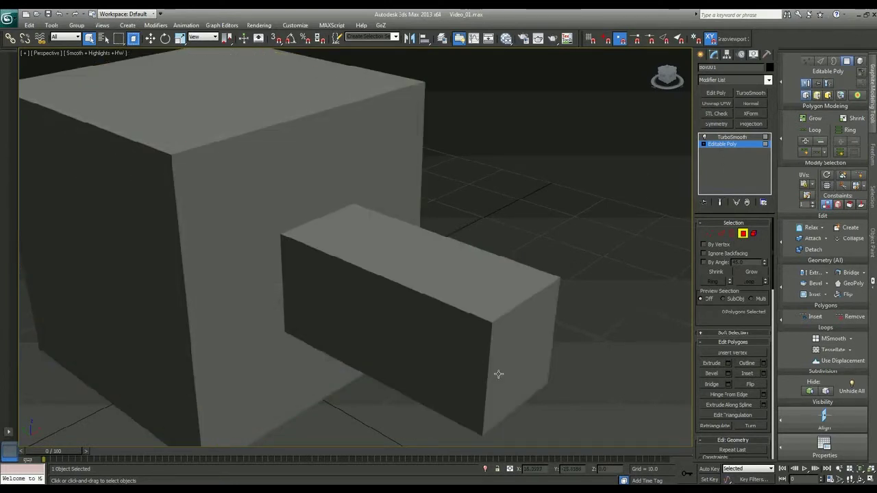
pyautogui.press('F4')
# - Add support edge loops with Swift Loop near the extruded block's tip and on both sides of its base edge
pyautogui.click(853, 175)
pyautogui.click(357, 281)
pyautogui.click(281, 237)
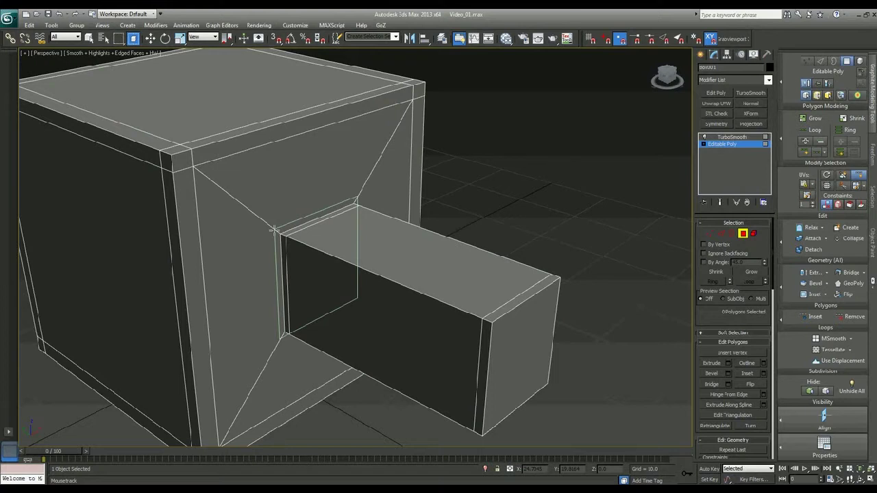
pyautogui.rightClick(333, 273)
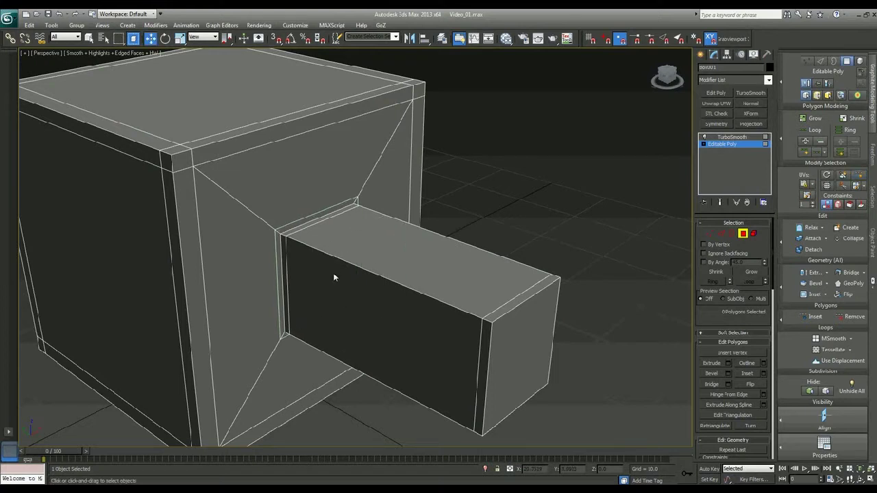
# - Examine the smoothed extruded block with and without edged faces to judge the effect of its tip and base loops
pyautogui.hotkey('ctrl', 'q')
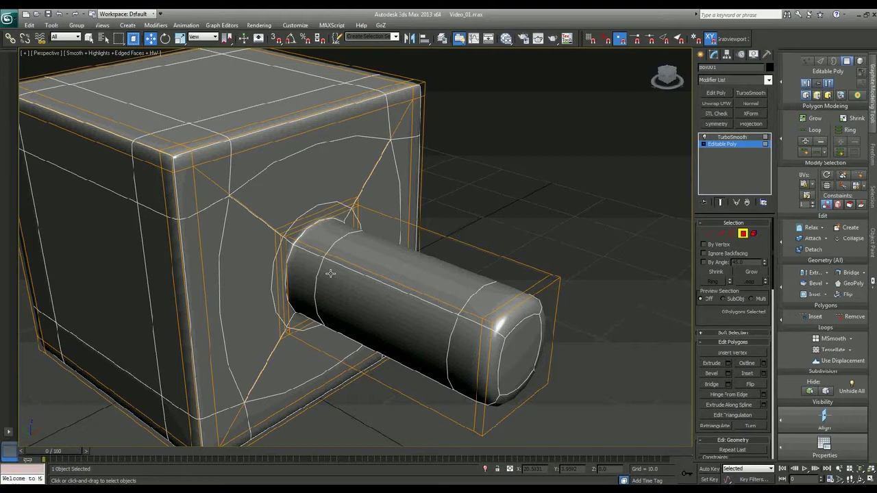
pyautogui.press('F4')
pyautogui.press('4')
pyautogui.keyDown('alt'); pyautogui.moveTo(389, 280); pyautogui.dragTo(413, 281, button='middle'); pyautogui.keyUp('alt')
pyautogui.hotkey('ctrl', 'q')
pyautogui.press('F4')
# - Add lengthwise edge loops along the extruded block's two vertical sides and check the smoothed result
pyautogui.hotkey('alt', '1')
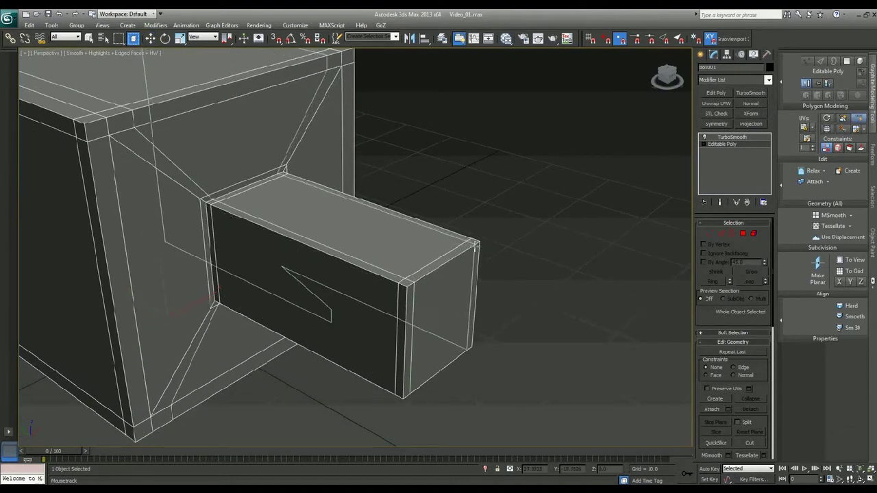
pyautogui.press('w')
pyautogui.hotkey('ctrl', 'q')
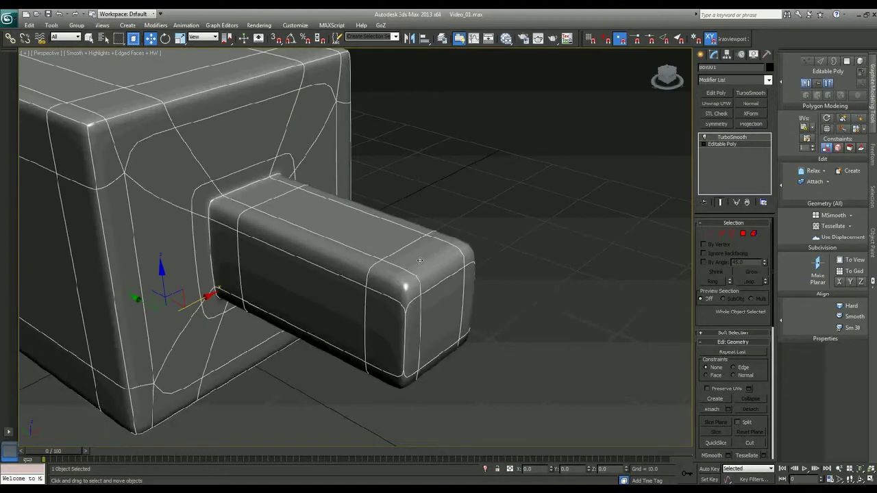
pyautogui.press('F4')
pyautogui.keyDown('alt'); pyautogui.moveTo(405, 312); pyautogui.dragTo(343, 315, button='middle'); pyautogui.keyUp('alt')
pyautogui.hotkey('ctrl', 'e')
pyautogui.press('F4')
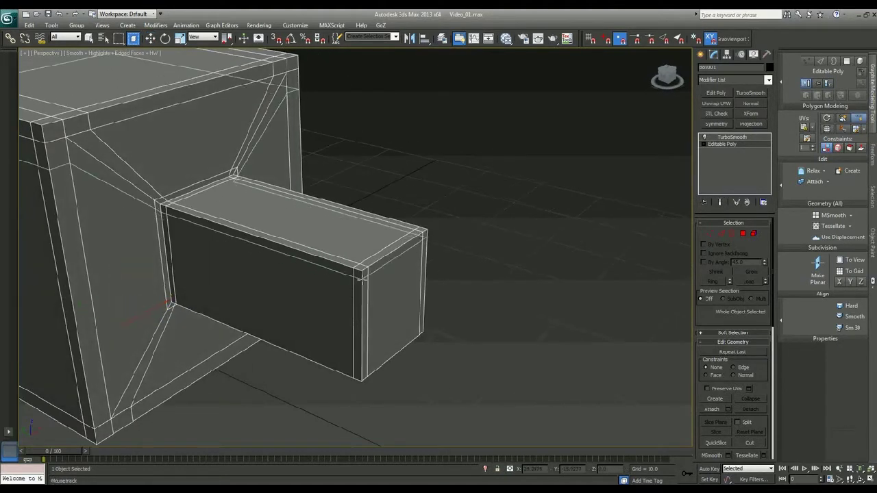
# - Add lengthwise edge loops close to the extruded block's upper and lower edges
pyautogui.click(359, 277)
pyautogui.click(360, 372)
pyautogui.rightClick(292, 399)
pyautogui.keyDown('alt'); pyautogui.moveTo(292, 399); pyautogui.dragTo(232, 243, button='middle'); pyautogui.keyUp('alt')
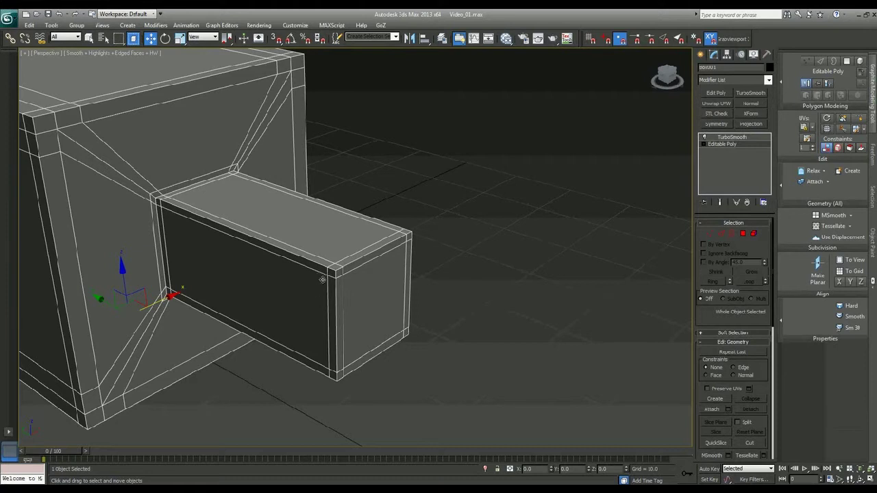
# - Examine how the block's lengthwise support loops continue across the main cube's faces and edges
pyautogui.keyDown('alt'); pyautogui.moveTo(404, 365); pyautogui.dragTo(354, 363, button='middle'); pyautogui.keyUp('alt')
pyautogui.press('space')
pyautogui.scroll(-4, 356, 331)
pyautogui.press('F4')
pyautogui.scroll(4, 344, 348)
pyautogui.moveTo(354, 363); pyautogui.dragTo(230, 89, button='middle')
pyautogui.press('F4')
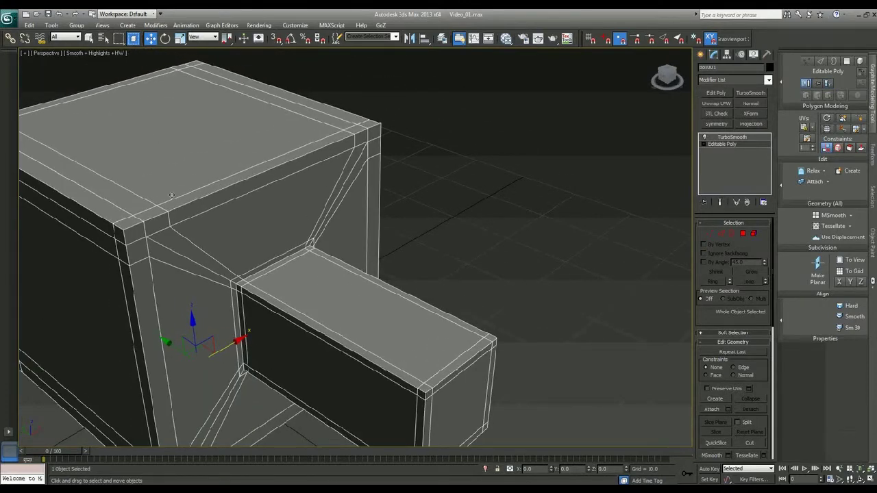
pyautogui.keyDown('alt'); pyautogui.moveTo(295, 331); pyautogui.dragTo(302, 257, button='middle'); pyautogui.keyUp('alt')
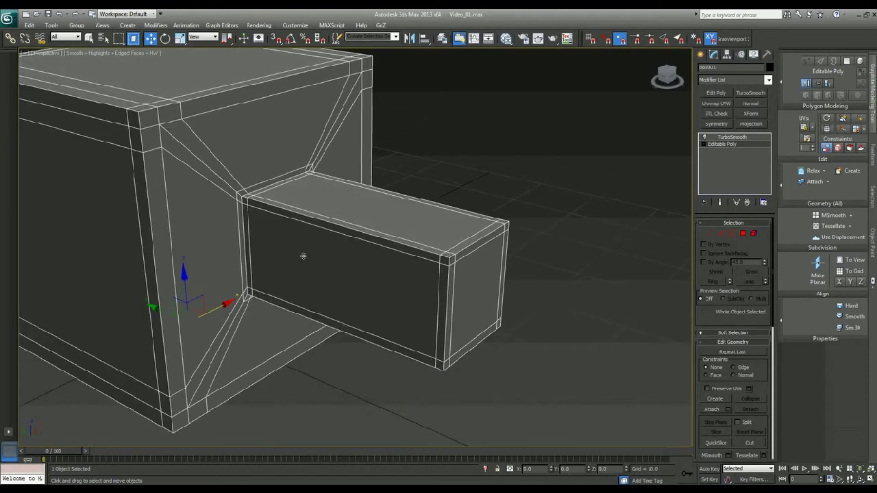
pyautogui.keyDown('alt'); pyautogui.moveTo(413, 241); pyautogui.dragTo(354, 261, button='middle'); pyautogui.keyUp('alt')
# - Undo the lengthwise support loops on the extruded block
pyautogui.hotkey('ctrl', 'z')
pyautogui.hotkey('ctrl', 'z')
pyautogui.hotkey('ctrl', 'z')
pyautogui.hotkey('ctrl', 'z')
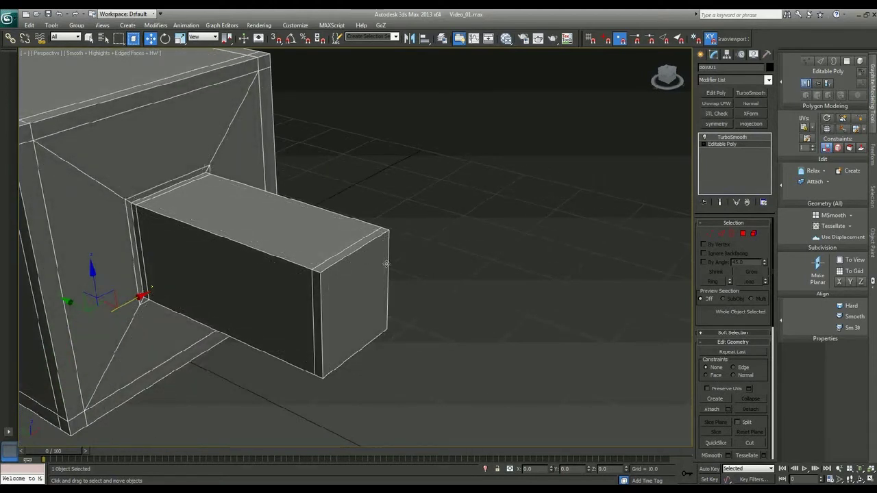
# - Move the two upper corner vertices at the extruded block's tip downward so the strip beside the end edge slopes
pyautogui.click(710, 235)
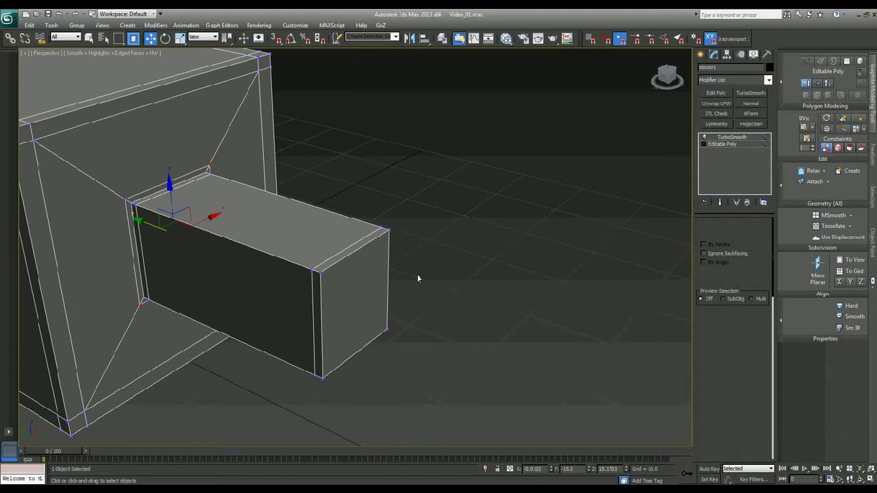
pyautogui.click(387, 230)
pyautogui.keyDown('ctrl'); pyautogui.click(317, 273); pyautogui.keyUp('ctrl')
pyautogui.scroll(3, 396, 297)
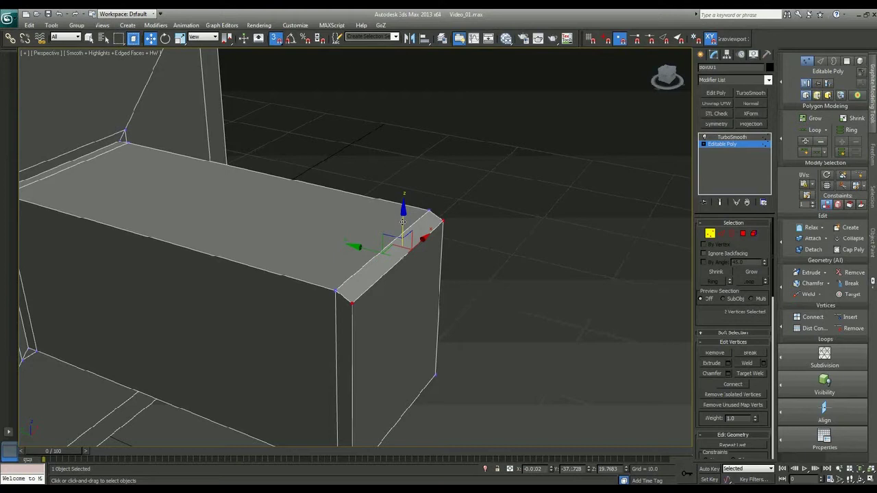
pyautogui.moveTo(403, 222); pyautogui.dragTo(425, 215)
pyautogui.press('s')
pyautogui.keyDown('alt'); pyautogui.moveTo(445, 317); pyautogui.dragTo(483, 290, button='middle'); pyautogui.keyUp('alt')
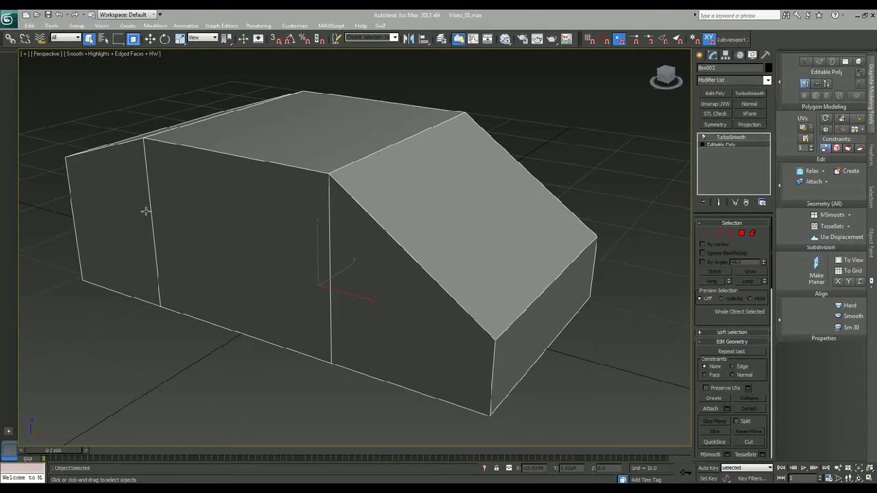
# - Connect the vertical edges around the sloped box with a horizontal edge loop and slide it close to the upper edges
pyautogui.click(719, 233)
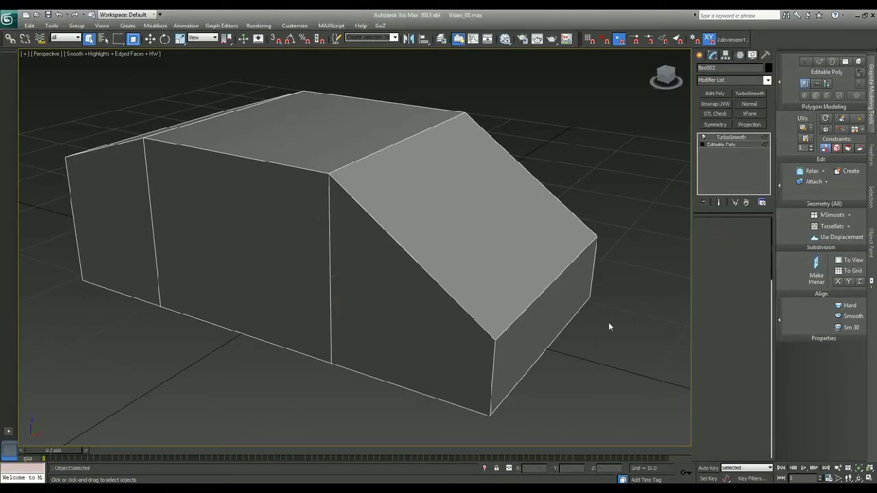
pyautogui.click(494, 349)
pyautogui.keyDown('shift'); pyautogui.click(329, 286); pyautogui.keyUp('shift')
pyautogui.click(801, 341)
pyautogui.keyDown('alt'); pyautogui.moveTo(566, 370); pyautogui.dragTo(569, 369, button='middle'); pyautogui.keyUp('alt')
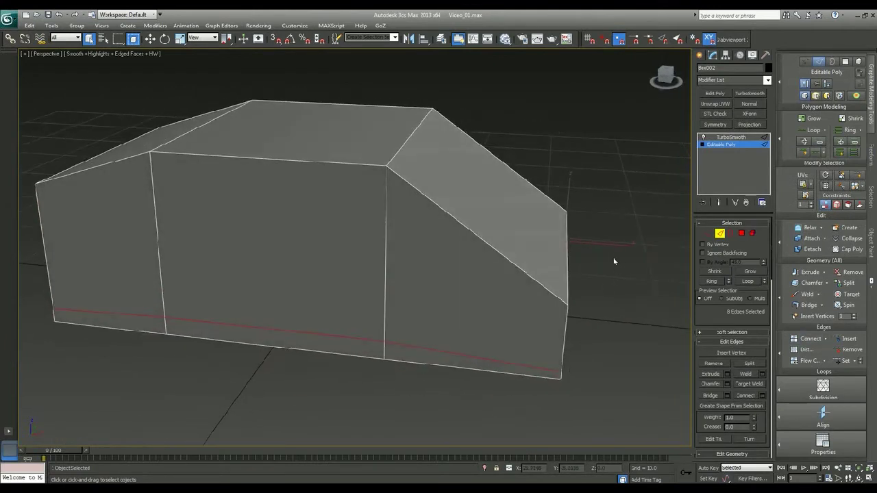
pyautogui.moveTo(626, 257); pyautogui.dragTo(758, 239)
pyautogui.scroll(6, 605, 331)
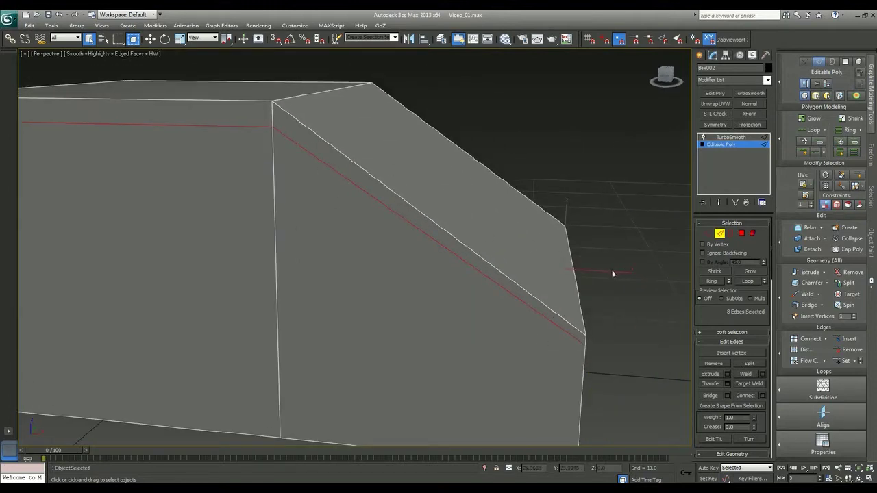
# - Move the horizontal loop up close to the sloped box's upper edges using the Edge constraint
pyautogui.click(837, 205)
pyautogui.scroll(-8, 618, 307)
pyautogui.press('w')
pyautogui.moveTo(290, 161); pyautogui.dragTo(285, 143)
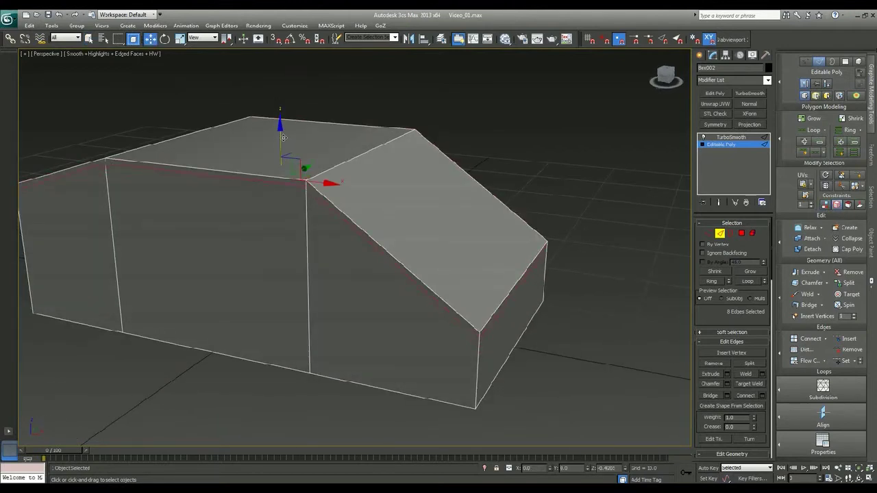
pyautogui.scroll(5, 372, 248)
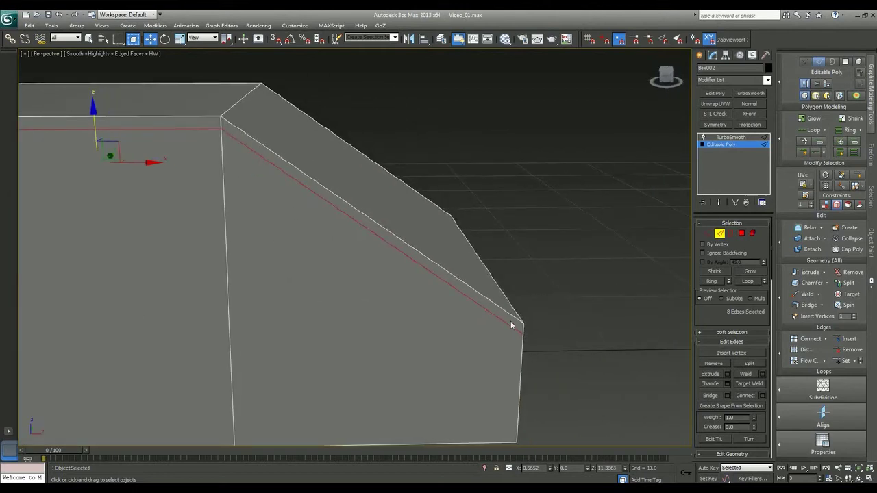
pyautogui.scroll(-8, 411, 290)
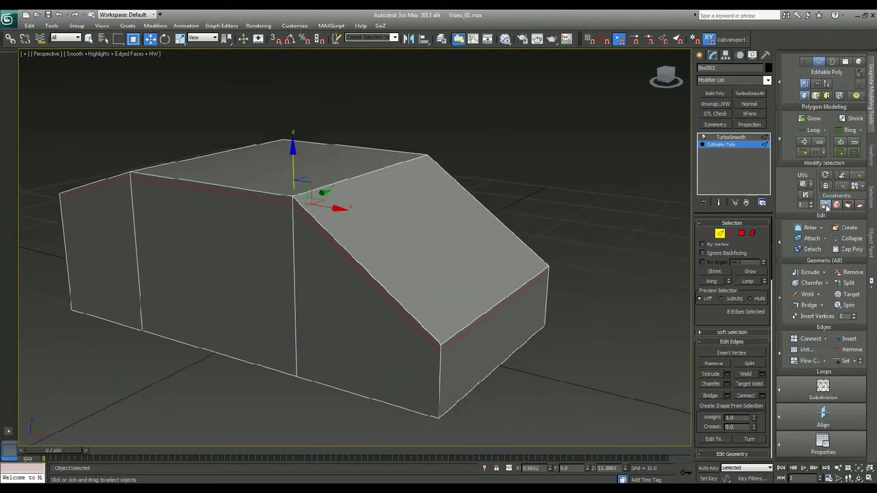
# - Set the constraint to None, try moving the horizontal loop straight up, and undo that move
pyautogui.click(825, 204)
pyautogui.moveTo(294, 158); pyautogui.dragTo(302, 108)
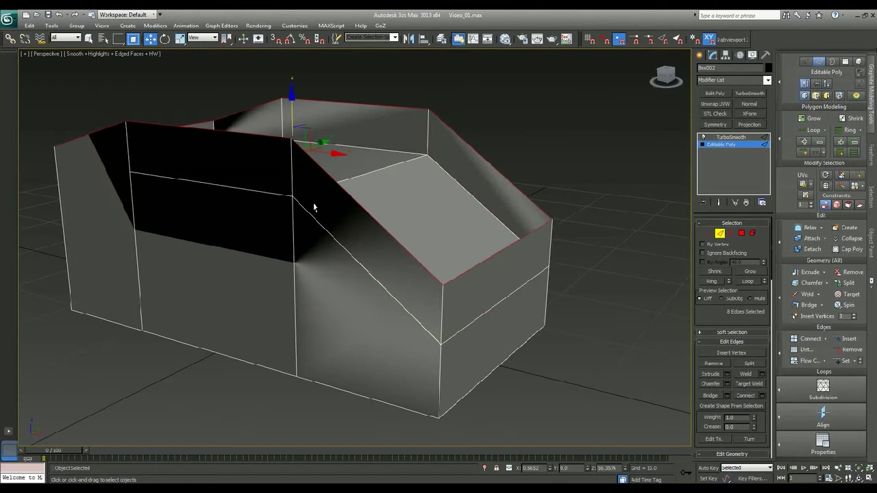
pyautogui.hotkey('ctrl', 'z')
# - Inspect the polygons on the sloped box's underside by selecting them, and clear the selection
pyautogui.keyDown('alt'); pyautogui.moveTo(211, 268); pyautogui.dragTo(246, 271, button='middle'); pyautogui.keyUp('alt')
pyautogui.keyDown('alt'); pyautogui.moveTo(478, 270); pyautogui.dragTo(452, 216, button='middle'); pyautogui.keyUp('alt')
pyautogui.click(740, 234)
pyautogui.keyDown('alt'); pyautogui.moveTo(398, 348); pyautogui.dragTo(402, 298, button='middle'); pyautogui.keyUp('alt')
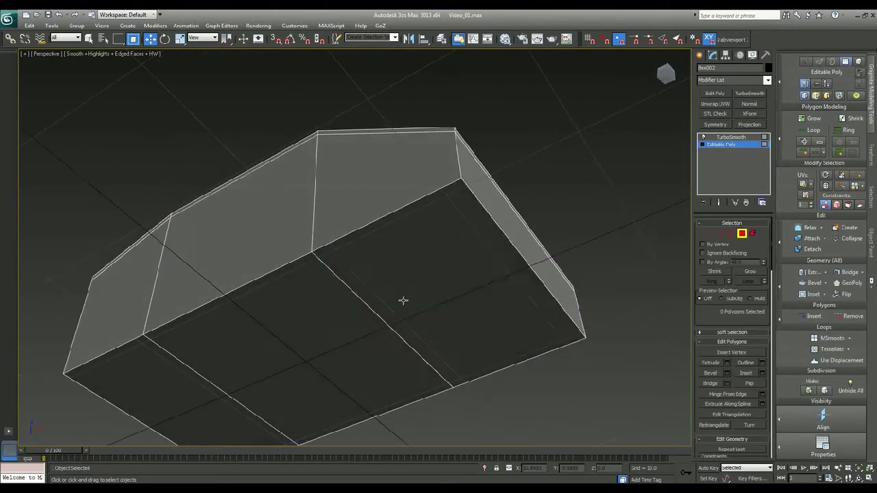
pyautogui.click(401, 297)
pyautogui.keyDown('ctrl'); pyautogui.click(258, 361); pyautogui.keyUp('ctrl')
pyautogui.hotkey('ctrl', 'd')
pyautogui.keyDown('alt'); pyautogui.moveTo(144, 386); pyautogui.dragTo(303, 305, button='middle'); pyautogui.keyUp('alt')
# - Add support loops with Swift Loop along both long sides of the sloped box and around its low front end
pyautogui.hotkey('alt', 's')
pyautogui.click(454, 329)
pyautogui.click(561, 278)
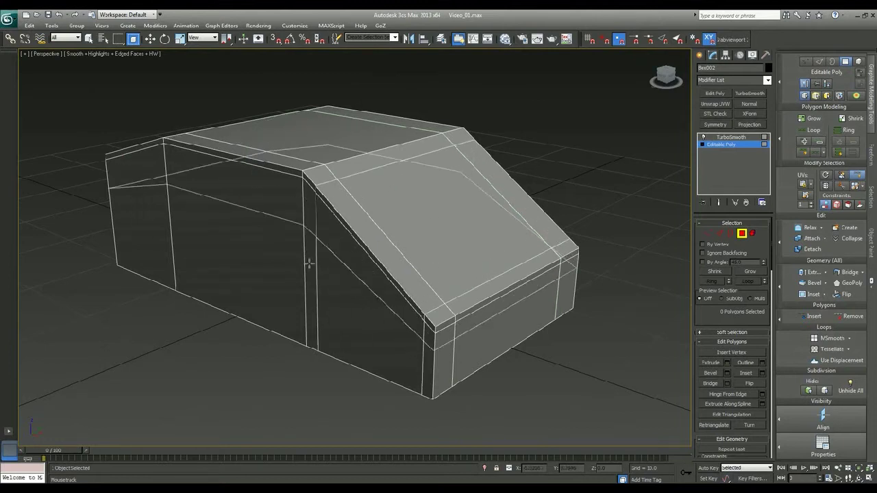
# - Add crosswise support loops on both sides of the sloped box's roof edges and near its rear end
pyautogui.scroll(3, 343, 209)
pyautogui.scroll(2, 304, 254)
pyautogui.keyDown('alt'); pyautogui.moveTo(303, 254); pyautogui.dragTo(277, 277, button='middle'); pyautogui.keyUp('alt')
pyautogui.click(211, 301)
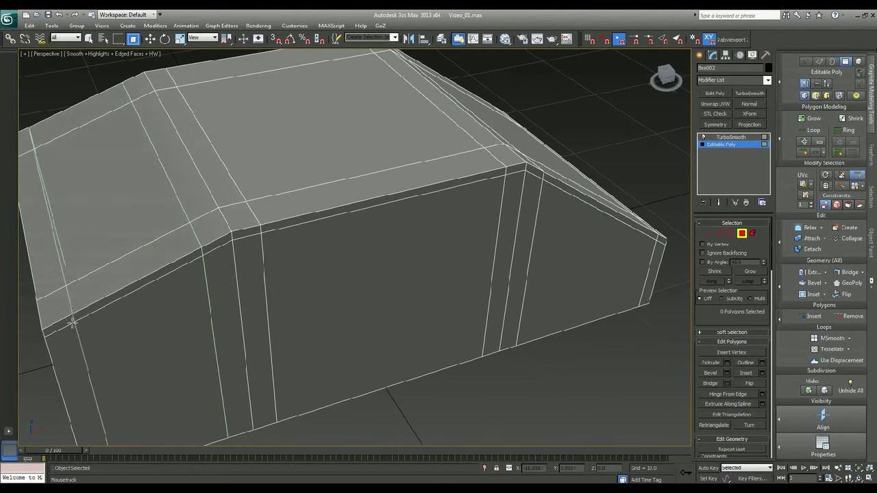
pyautogui.click(73, 333)
pyautogui.rightClick(131, 333)
pyautogui.scroll(-4, 329, 315)
pyautogui.keyDown('alt'); pyautogui.moveTo(350, 313); pyautogui.dragTo(379, 319, button='middle'); pyautogui.keyUp('alt')
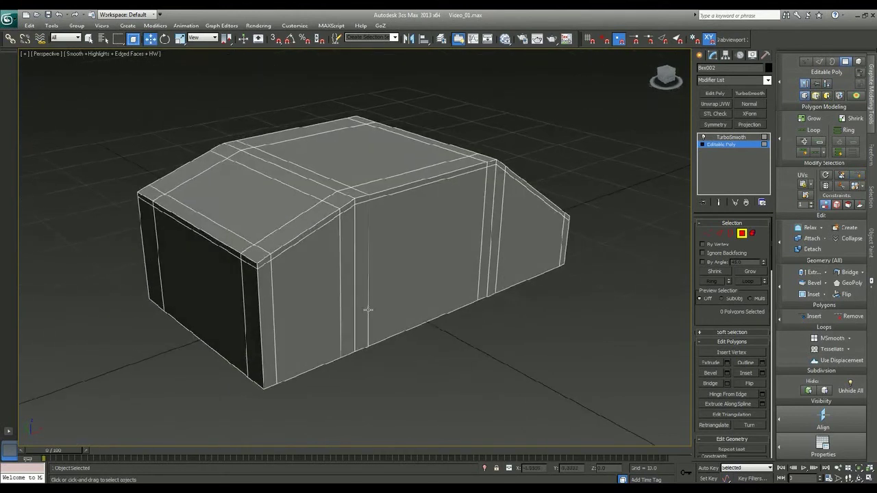
# - Preview the sloped box smoothed, without edged faces
pyautogui.hotkey('ctrl', 'q')
pyautogui.press('4')
pyautogui.press('F4')
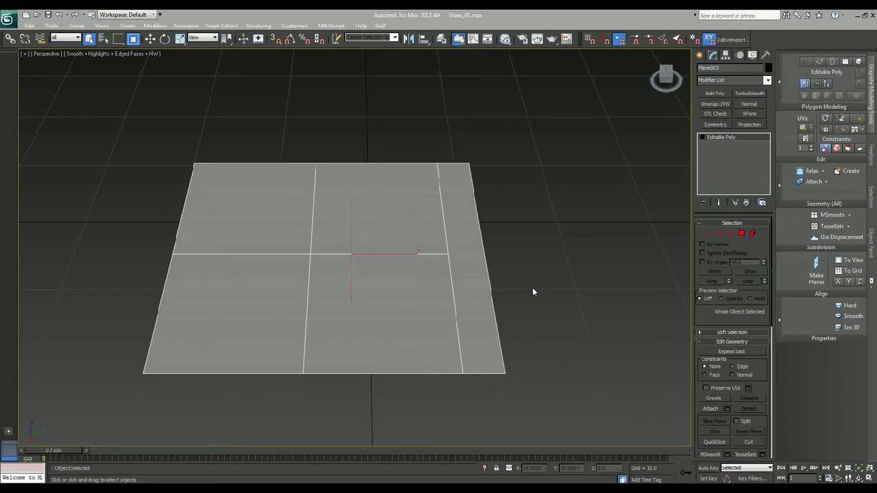
# - Target-weld the middle vertex on the plane's near edge to the vertex where the outer vertical edge meets that border
pyautogui.click(537, 300)
pyautogui.keyDown('alt'); pyautogui.moveTo(514, 332); pyautogui.dragTo(536, 336, button='middle'); pyautogui.keyUp('alt')
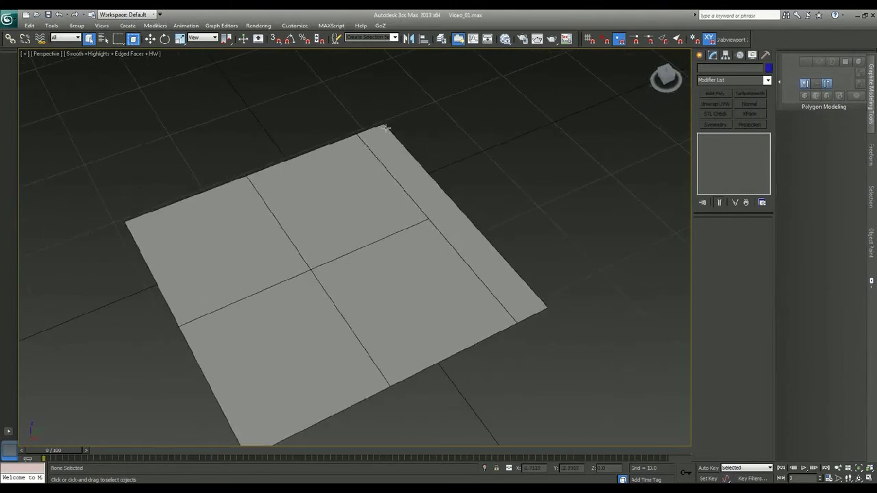
pyautogui.click(401, 237)
pyautogui.keyDown('alt'); pyautogui.moveTo(430, 308); pyautogui.dragTo(631, 296, button='middle'); pyautogui.keyUp('alt')
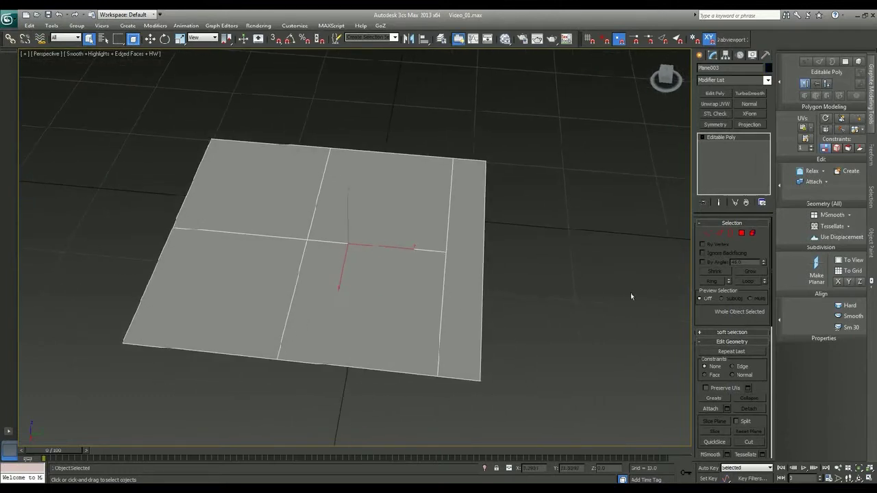
pyautogui.click(707, 237)
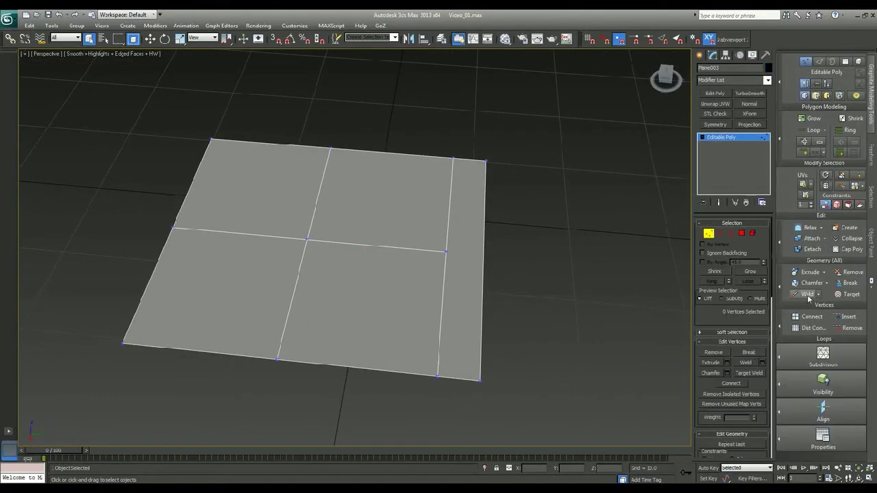
pyautogui.click(847, 293)
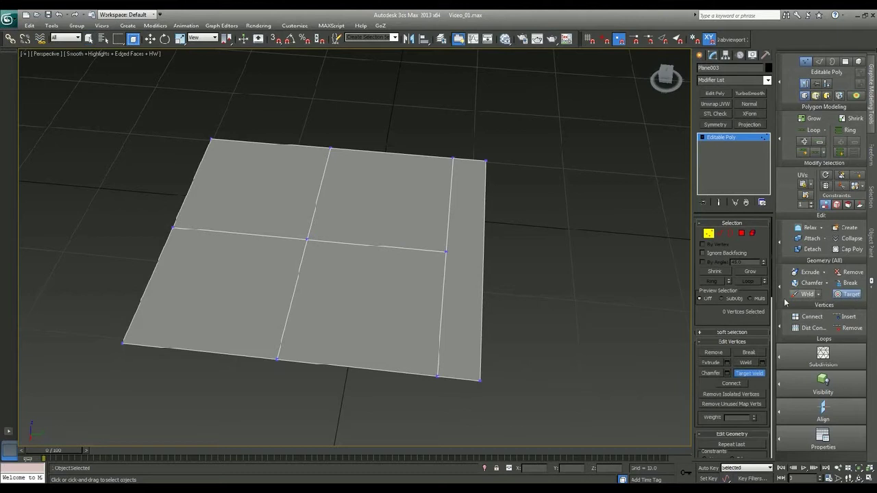
pyautogui.click(277, 360)
pyautogui.click(437, 375)
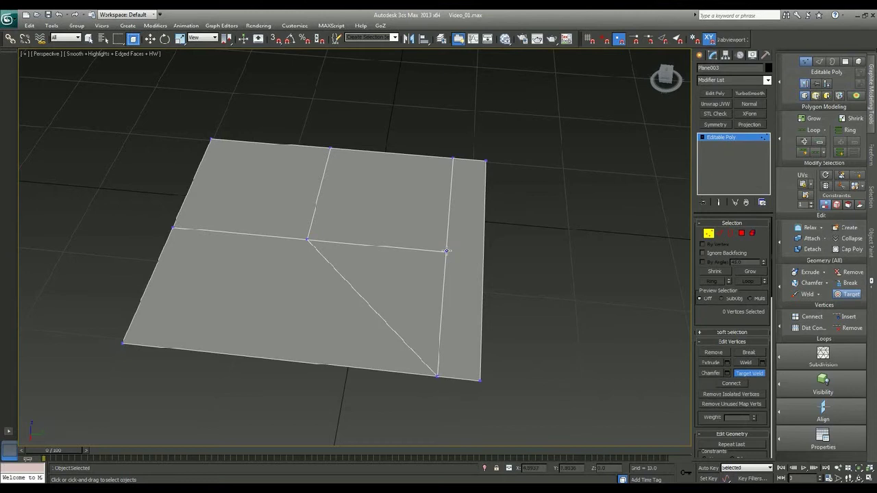
# - Target-weld the midpoint vertex of the plane's outer vertical edge to that same border vertex and end the weld
pyautogui.click(437, 375)
pyautogui.rightClick(538, 374)
pyautogui.keyDown('alt'); pyautogui.moveTo(537, 361); pyautogui.dragTo(543, 367, button='middle'); pyautogui.keyUp('alt')
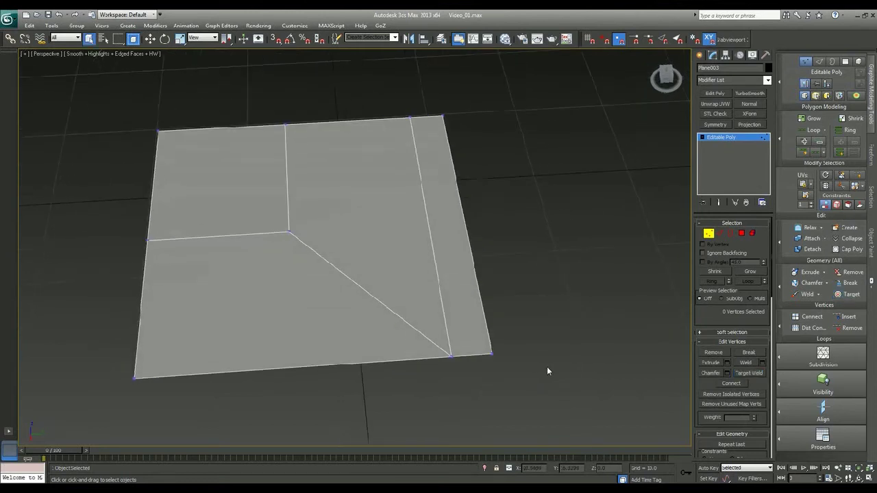
pyautogui.scroll(-1, 543, 367)
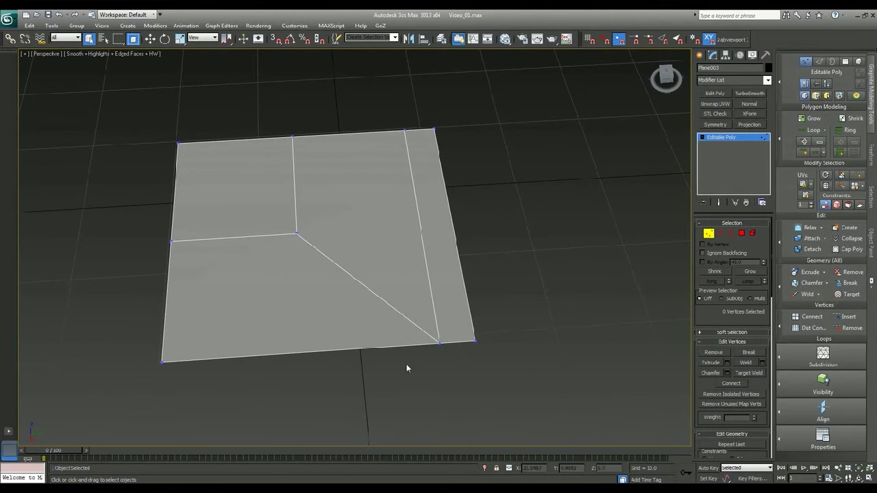
# - Leave the plane's vertex level and examine the sloped box's pointed end, highlighting the long narrow polygon leading to its tip
pyautogui.click(709, 235)
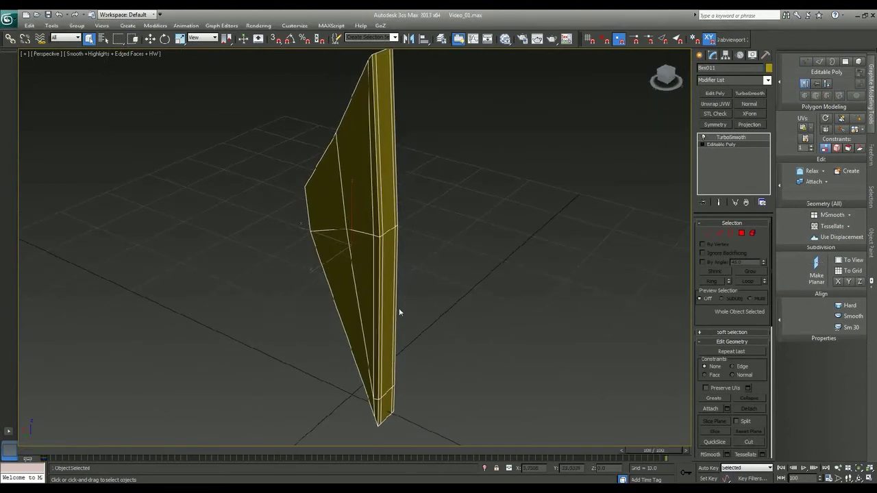
pyautogui.scroll(3, 401, 302)
pyautogui.scroll(-5, 416, 266)
pyautogui.moveTo(416, 266)
pyautogui.keyDown('alt'); pyautogui.mouseDown(button='middle')
pyautogui.moveTo(363, 263)
pyautogui.moveTo(409, 263)
pyautogui.mouseUp(button='middle'); pyautogui.keyUp('alt')
pyautogui.scroll(5, 407, 289)
pyautogui.keyDown('alt'); pyautogui.moveTo(405, 324); pyautogui.dragTo(622, 266, button='middle'); pyautogui.keyUp('alt')
pyautogui.moveTo(401, 287)
pyautogui.keyDown('alt'); pyautogui.mouseDown(button='middle')
pyautogui.moveTo(395, 309)
pyautogui.moveTo(388, 290)
pyautogui.mouseUp(button='middle'); pyautogui.keyUp('alt')
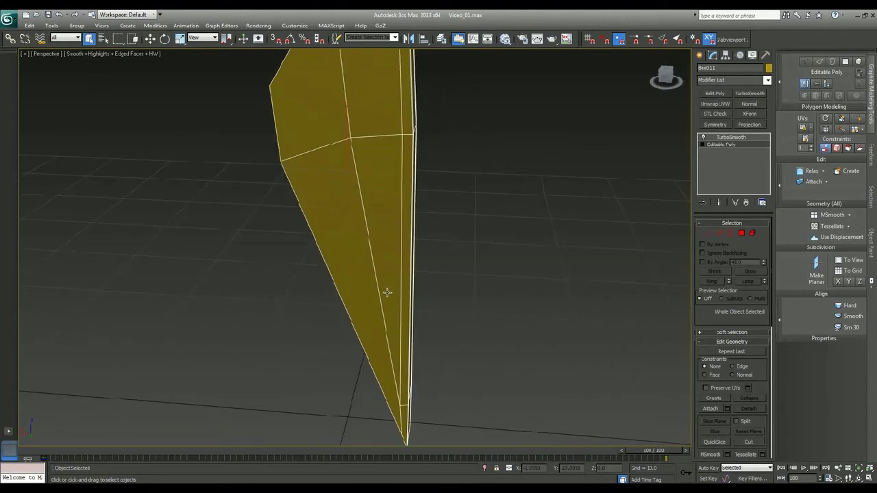
pyautogui.press('4')
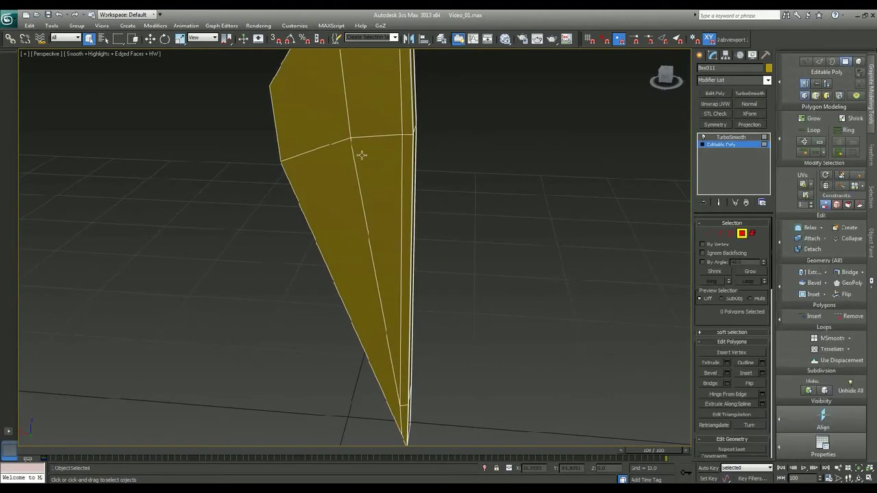
pyautogui.click(374, 180)
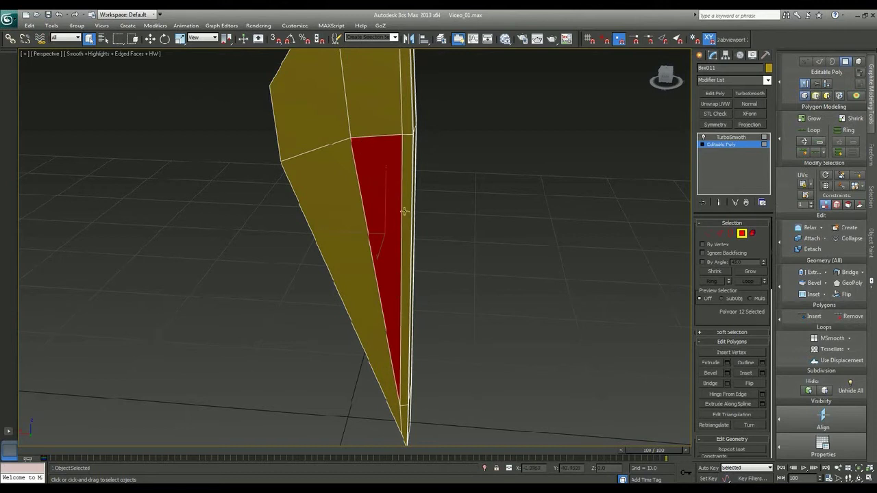
# - Use SwiftLoop to add a crosswise support loop on the narrow strip near the sloped box's pointed end
pyautogui.click(720, 236)
pyautogui.press('2')
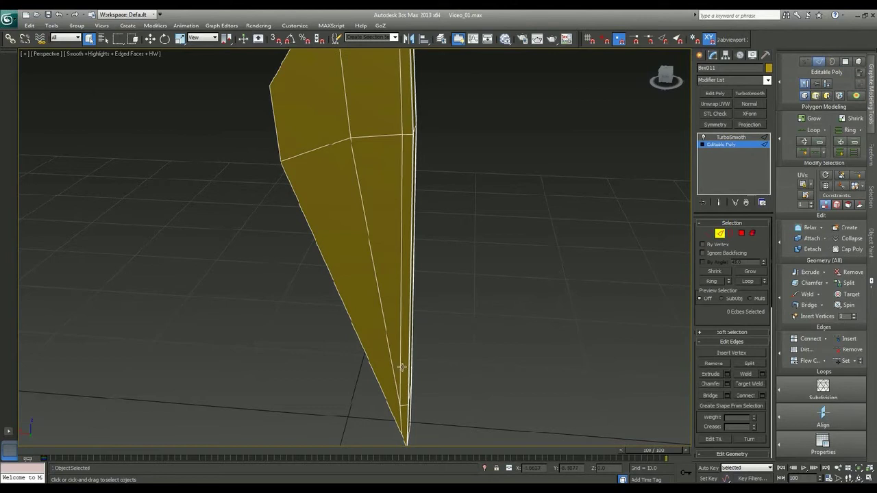
pyautogui.click(858, 177)
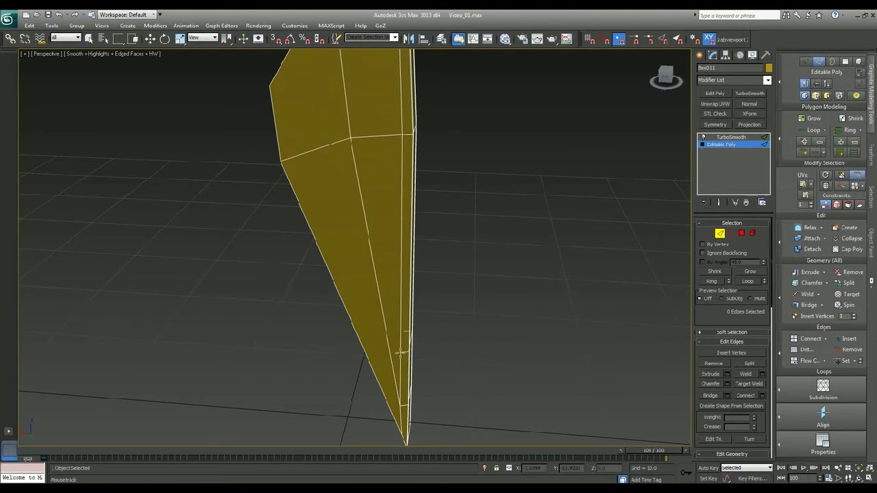
pyautogui.keyDown('alt'); pyautogui.moveTo(413, 375); pyautogui.dragTo(461, 348, button='middle'); pyautogui.keyUp('alt')
pyautogui.click(366, 378)
pyautogui.rightClick(422, 388)
# - Select the centre polygon of the gridded plane and inset it slightly
pyautogui.press('q')
pyautogui.click(406, 195)
pyautogui.moveTo(474, 314)
pyautogui.keyDown('alt'); pyautogui.mouseDown(button='middle')
pyautogui.moveTo(348, 298)
pyautogui.moveTo(480, 305)
pyautogui.mouseUp(button='middle'); pyautogui.keyUp('alt')
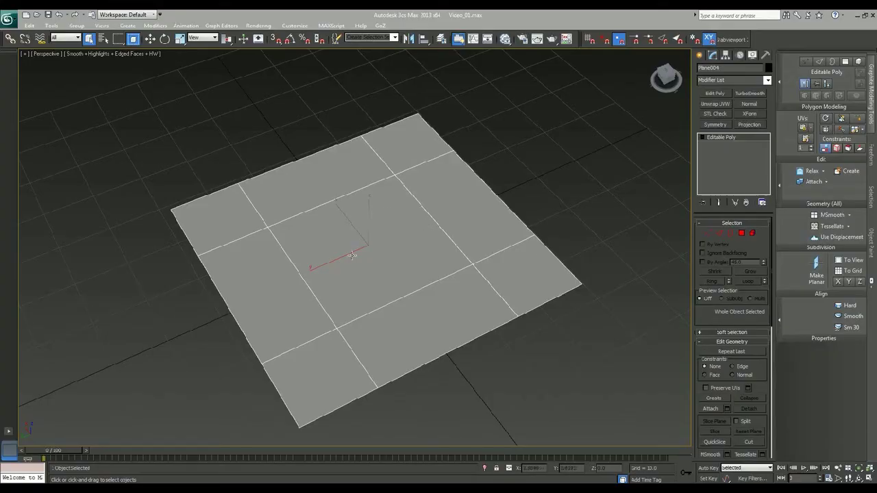
pyautogui.scroll(-3, 388, 270)
pyautogui.moveTo(405, 267)
pyautogui.keyDown('alt'); pyautogui.mouseDown(button='middle')
pyautogui.moveTo(408, 239)
pyautogui.moveTo(401, 265)
pyautogui.mouseUp(button='middle'); pyautogui.keyUp('alt')
pyautogui.scroll(3, 401, 265)
pyautogui.click(741, 233)
pyautogui.click(742, 233)
pyautogui.click(413, 273)
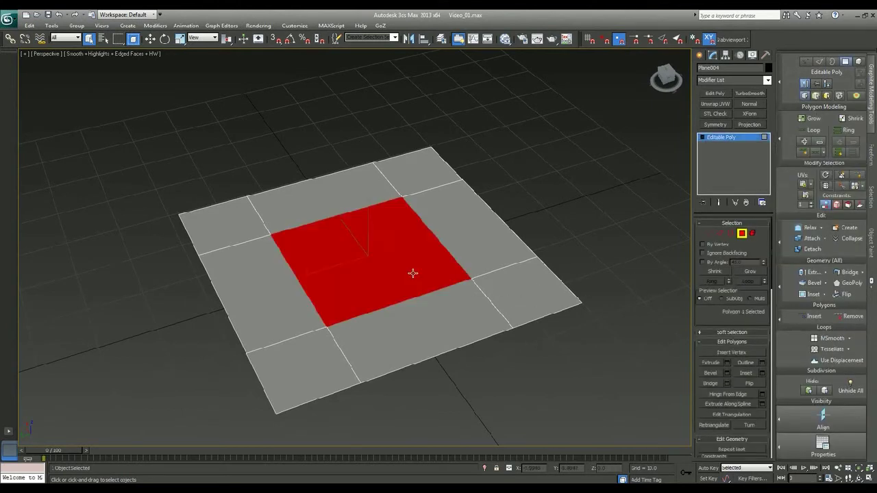
pyautogui.click(762, 374)
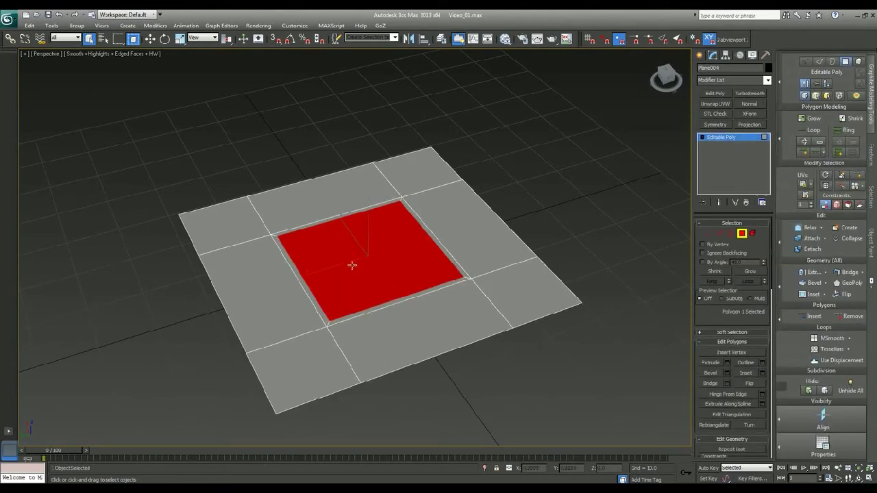
pyautogui.click(320, 259)
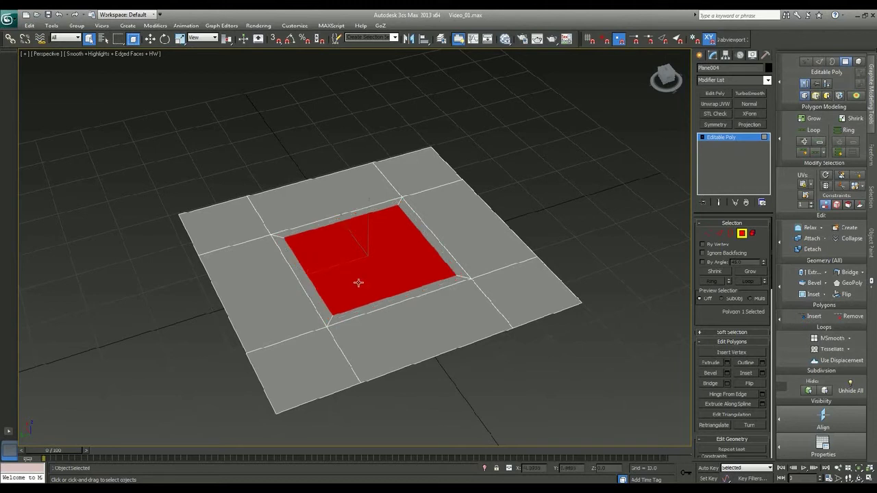
# - Connect the plane's middle ring of edges to add one edge loop through the centre of the inset square
pyautogui.click(721, 235)
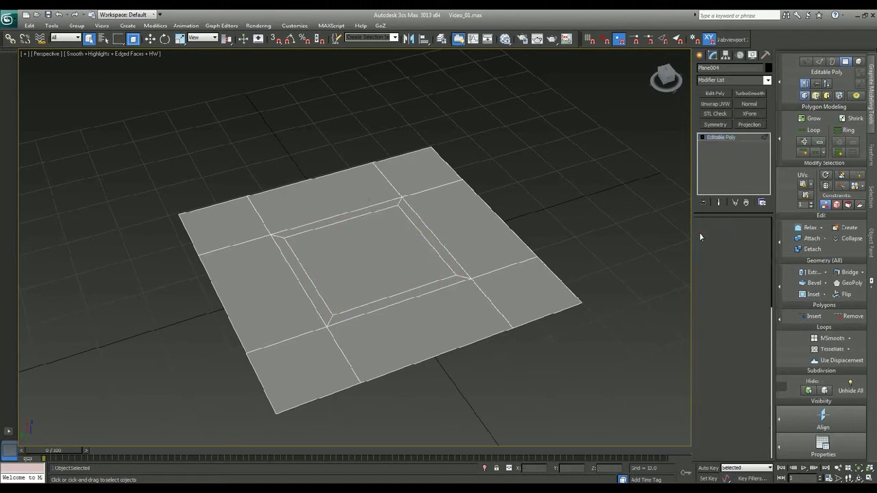
pyautogui.click(405, 294)
pyautogui.keyDown('shift'); pyautogui.click(420, 296); pyautogui.keyUp('shift')
pyautogui.moveTo(457, 317); pyautogui.dragTo(468, 334, button='middle')
pyautogui.hotkey('ctrl', 'shift', 'e')
pyautogui.click(482, 387)
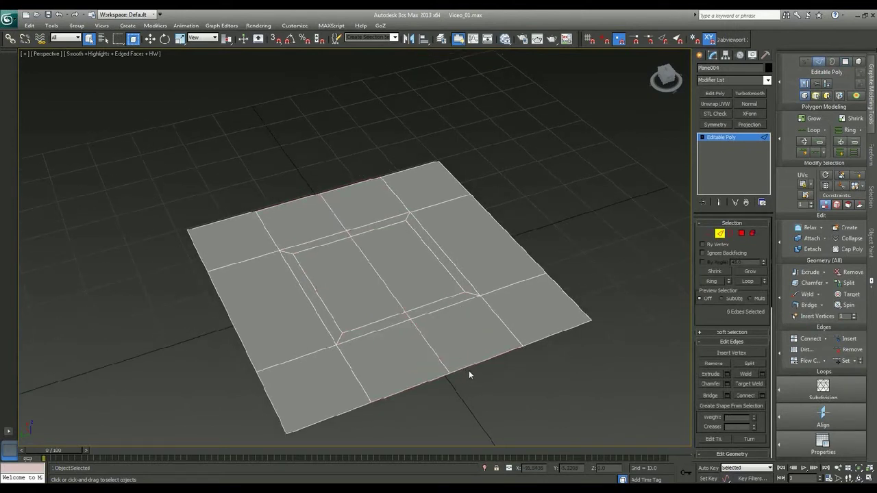
pyautogui.scroll(3, 428, 304)
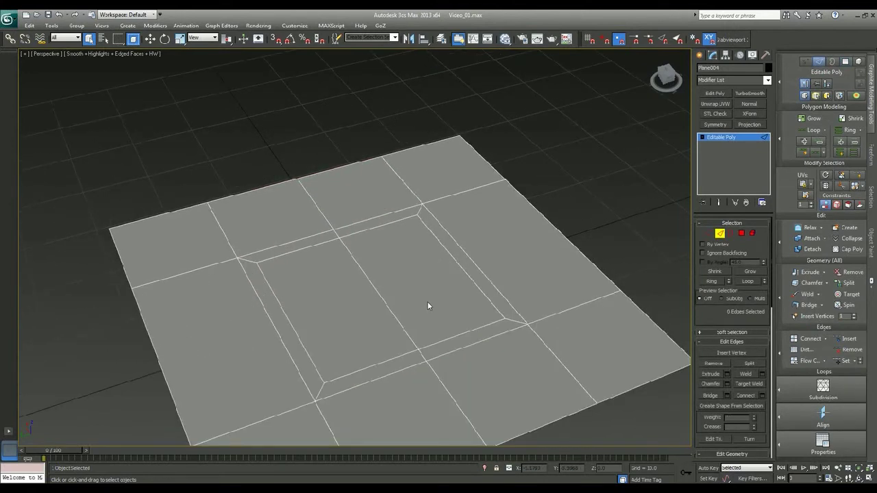
pyautogui.scroll(-4, 428, 305)
pyautogui.press('2')
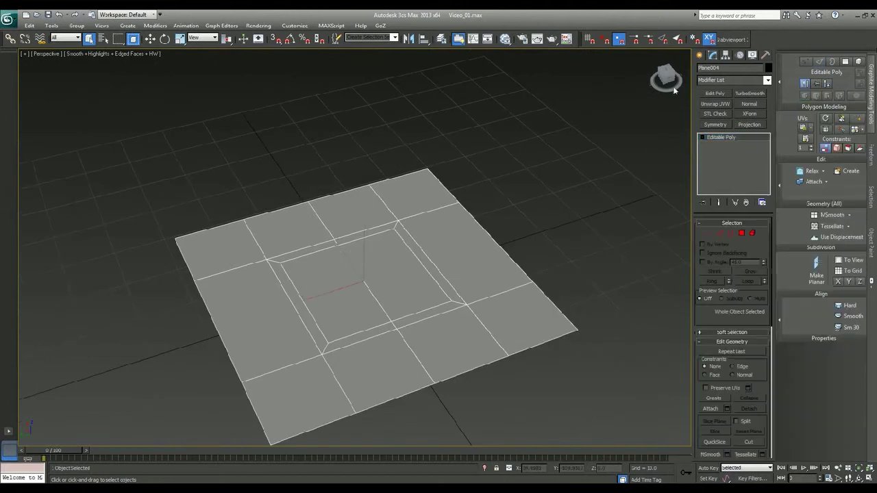
# - Create a six-sided cylinder at the plane's centre, about 9.7 in radius and about 12.2 high
pyautogui.click(699, 55)
pyautogui.click(717, 132)
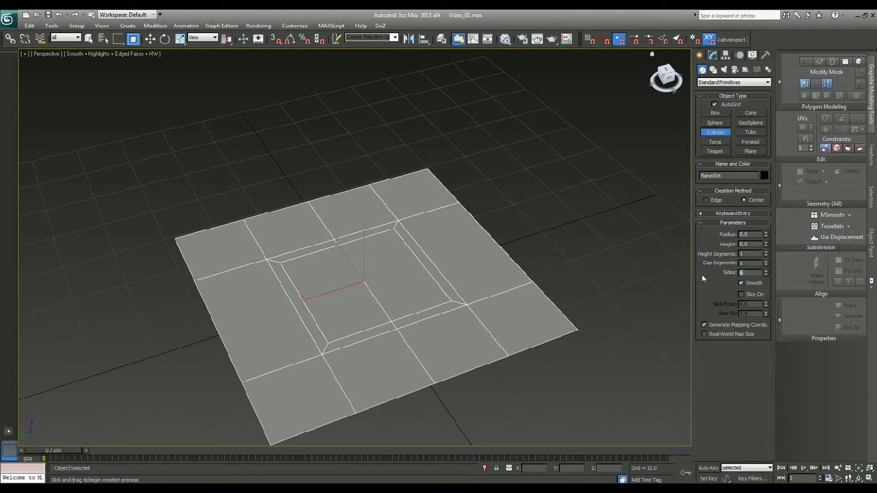
pyautogui.moveTo(363, 283); pyautogui.dragTo(409, 295)
pyautogui.click(417, 262)
pyautogui.rightClick(418, 262)
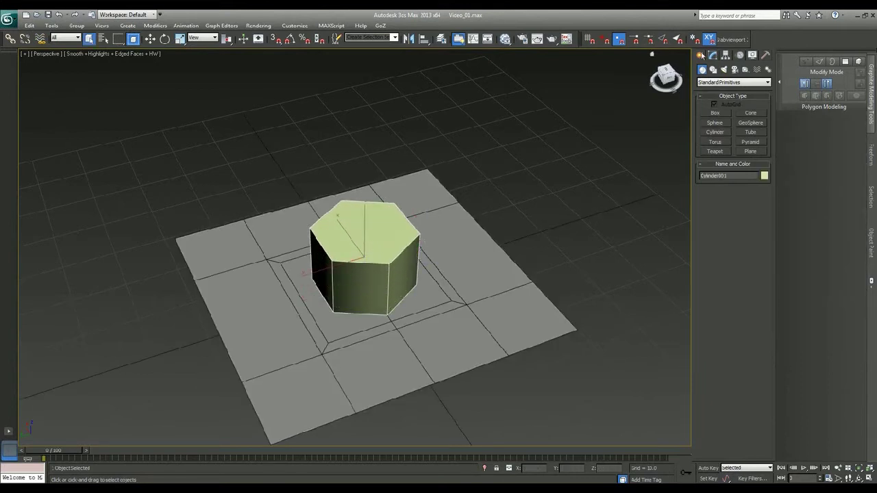
# - Select the plane and, with 3D snapping enabled, move the inset's first corner and near midpoint vertices onto the cylinder's base corners
pyautogui.press('w')
pyautogui.click(439, 259)
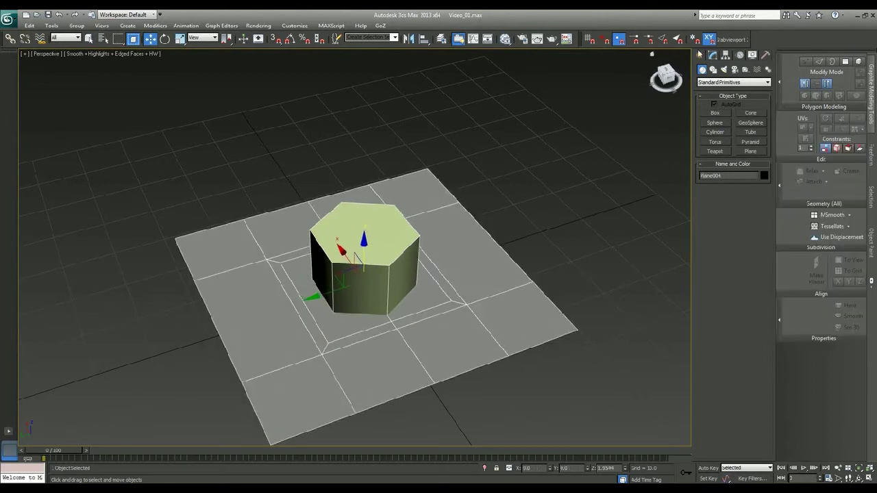
pyautogui.click(712, 54)
pyautogui.scroll(3, 400, 329)
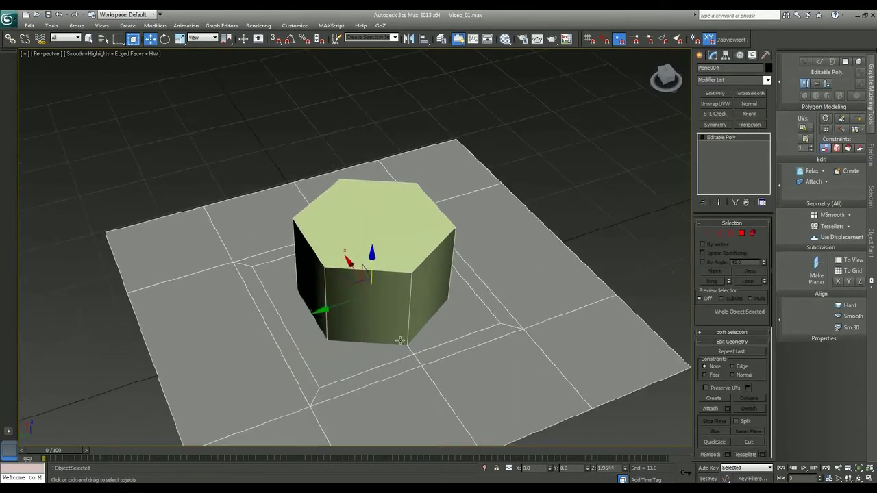
pyautogui.moveTo(399, 340); pyautogui.dragTo(405, 300, button='middle')
pyautogui.press('q')
pyautogui.click(708, 232)
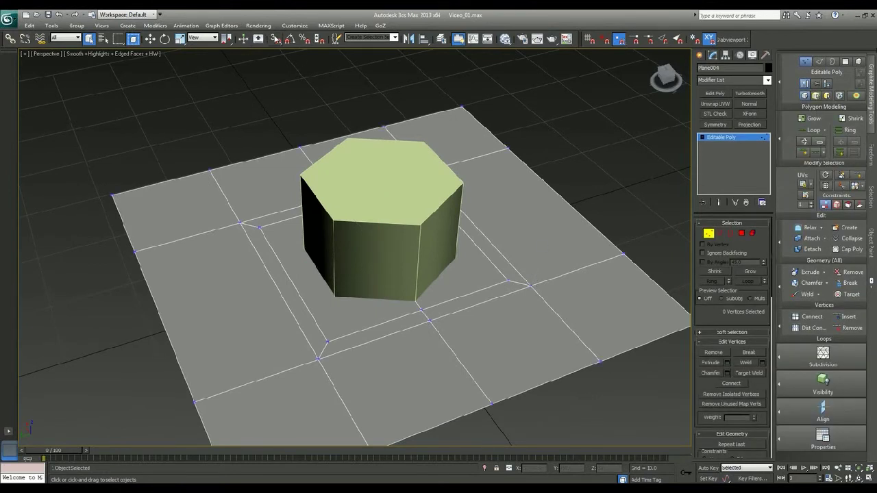
pyautogui.click(276, 39)
pyautogui.keyDown('alt'); pyautogui.moveTo(324, 248); pyautogui.dragTo(310, 268, button='middle'); pyautogui.keyUp('alt')
pyautogui.scroll(2, 309, 268)
pyautogui.click(320, 330)
pyautogui.press('w')
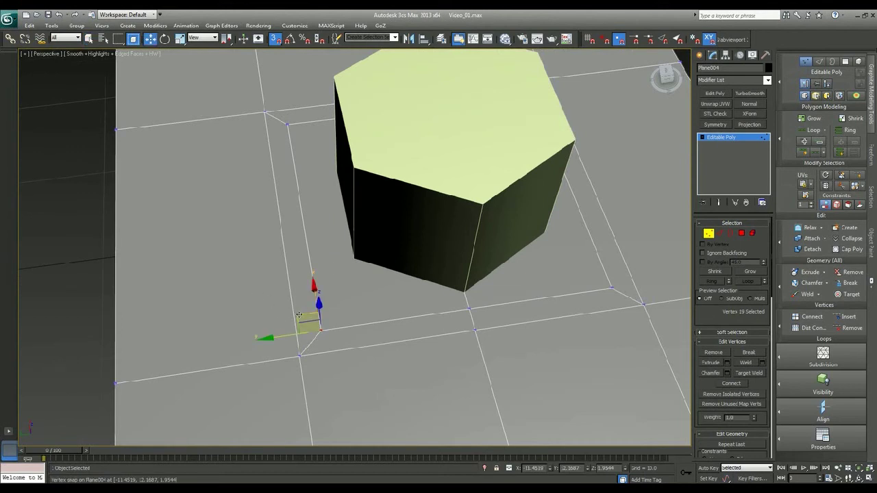
pyautogui.moveTo(298, 316); pyautogui.dragTo(464, 293)
# - Snap the remaining vertices of the inset square to the other corners of the cylinder's base
pyautogui.click(614, 289)
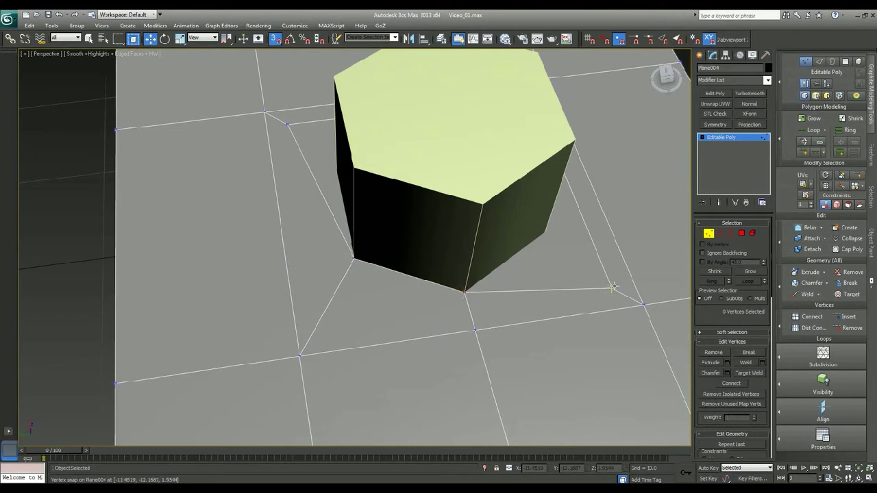
pyautogui.moveTo(614, 289); pyautogui.dragTo(558, 258)
pyautogui.keyDown('alt'); pyautogui.moveTo(558, 258); pyautogui.dragTo(329, 266, button='middle'); pyautogui.keyUp('alt')
pyautogui.click(458, 305)
pyautogui.moveTo(458, 305); pyautogui.dragTo(370, 306)
pyautogui.keyDown('alt'); pyautogui.moveTo(370, 305); pyautogui.dragTo(362, 337, button='middle'); pyautogui.keyUp('alt')
pyautogui.click(466, 307)
pyautogui.keyDown('alt'); pyautogui.moveTo(465, 306); pyautogui.dragTo(421, 283, button='middle'); pyautogui.keyUp('alt')
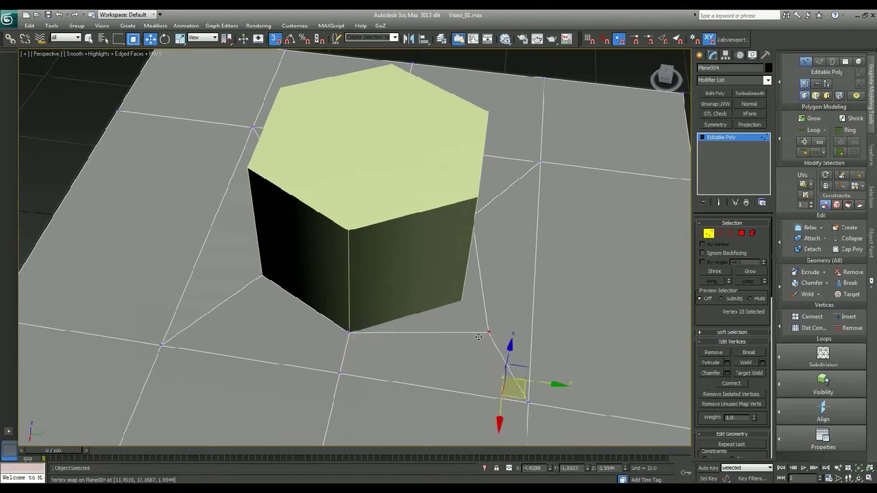
pyautogui.moveTo(474, 332); pyautogui.dragTo(462, 311)
pyautogui.scroll(-4, 453, 325)
pyautogui.keyDown('alt'); pyautogui.moveTo(400, 346); pyautogui.dragTo(308, 346, button='middle'); pyautogui.keyUp('alt')
pyautogui.scroll(3, 384, 335)
pyautogui.scroll(-3, 329, 342)
# - Leave the plane's vertex level and delete the six-sided guide cylinder
pyautogui.click(710, 234)
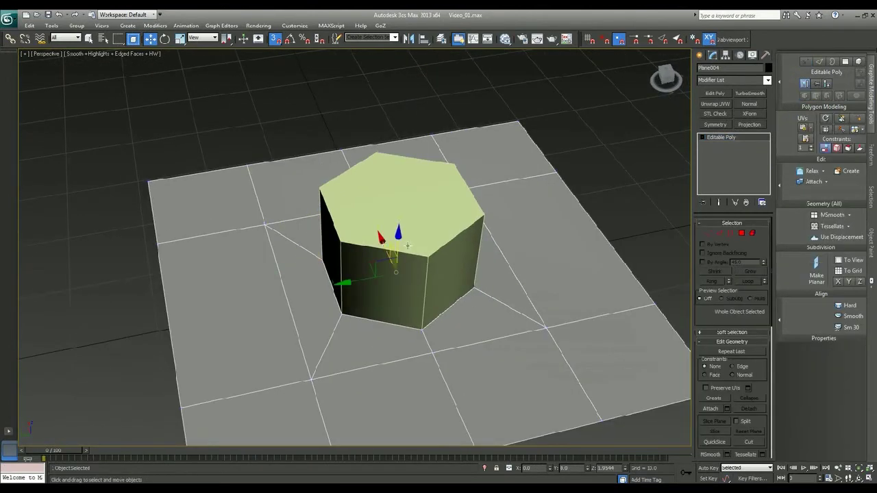
pyautogui.click(450, 237)
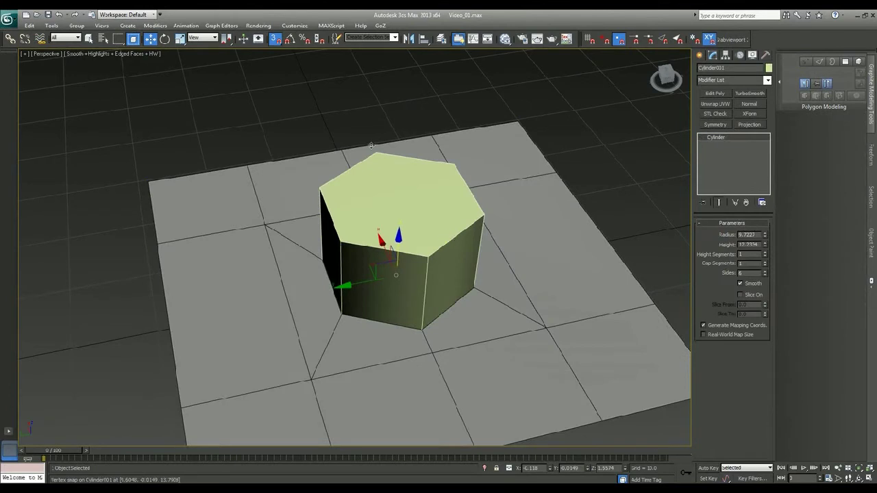
pyautogui.press('Delete')
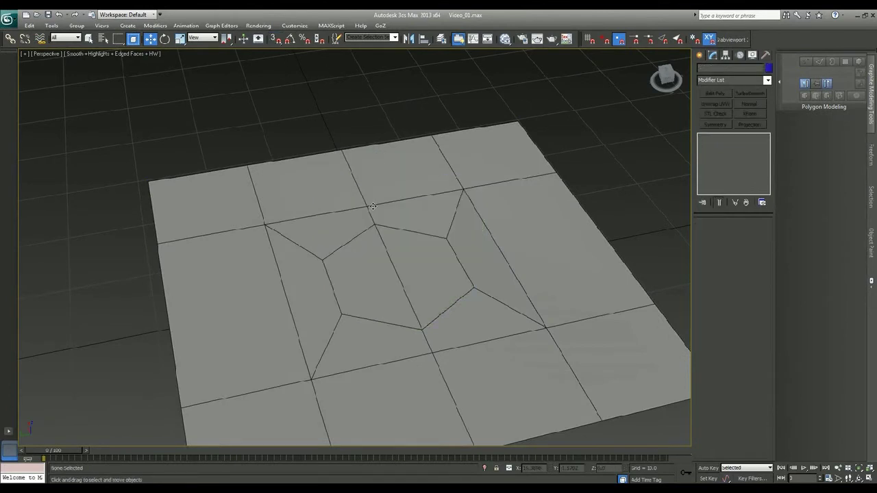
# - Select the plane's hexagon polygons, grow the selection to the surrounding square, and flatten it while checking in the Left view
pyautogui.click(414, 267)
pyautogui.press('q')
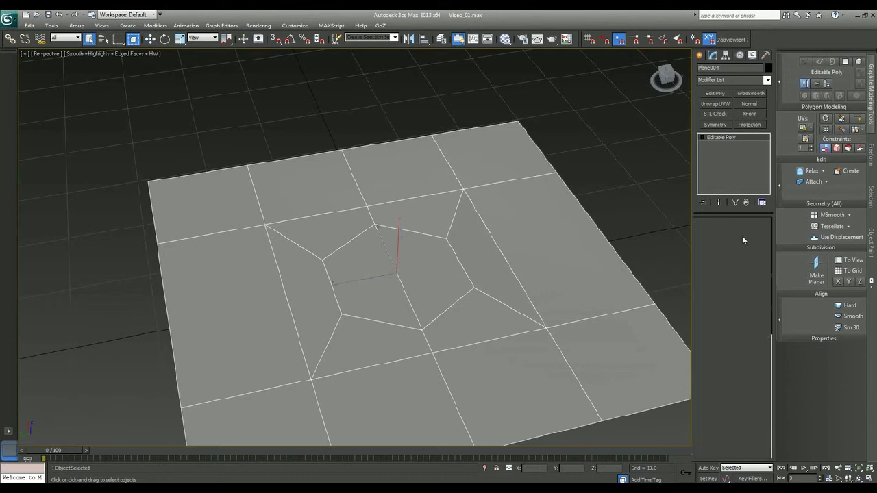
pyautogui.click(740, 235)
pyautogui.click(415, 323)
pyautogui.click(746, 272)
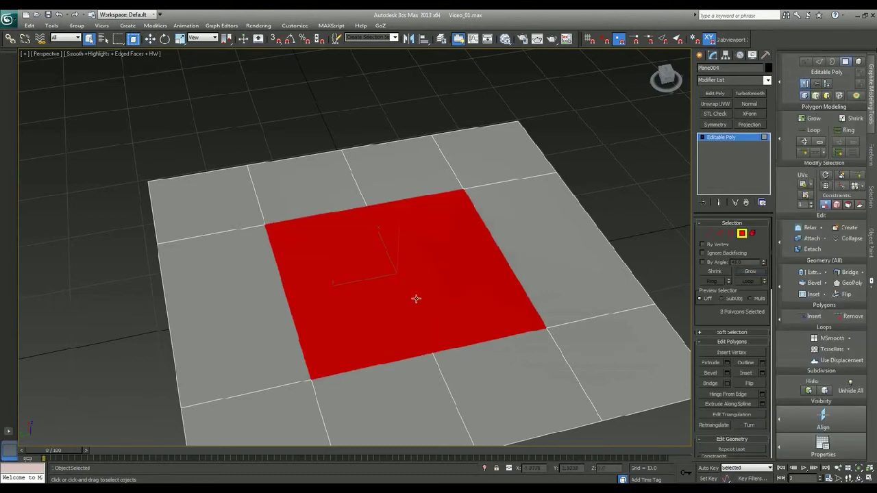
pyautogui.hotkey('alt', 'w')
pyautogui.rightClick(204, 341)
pyautogui.hotkey('alt', 'w')
pyautogui.moveTo(349, 280); pyautogui.dragTo(330, 322, button='middle')
pyautogui.scroll(4, 330, 322)
pyautogui.moveTo(309, 357); pyautogui.dragTo(329, 272, button='middle')
pyautogui.scroll(2, 329, 271)
pyautogui.moveTo(373, 376); pyautogui.dragTo(375, 310, button='middle')
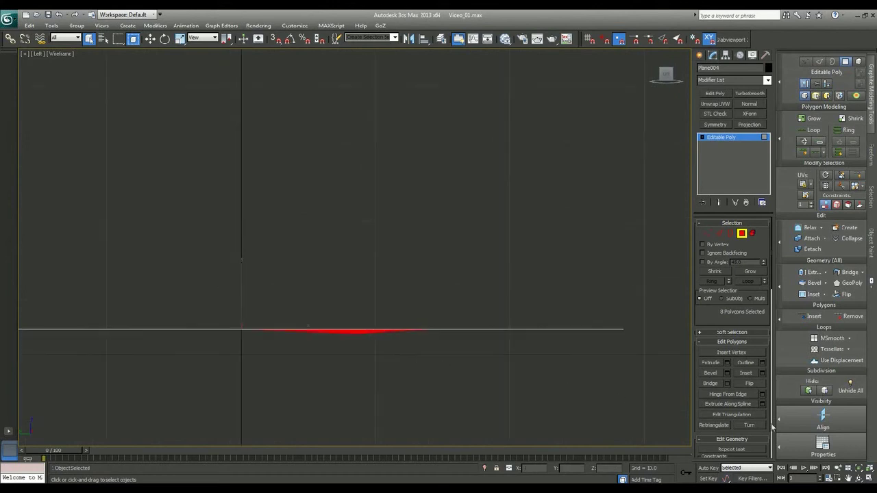
pyautogui.moveTo(819, 421)
pyautogui.click(731, 434)
pyautogui.hotkey('alt', 'w')
pyautogui.rightClick(517, 338)
pyautogui.hotkey('alt', 'w')
# - Select only the two polygons forming the hexagon and inset them slightly
pyautogui.keyDown('alt'); pyautogui.moveTo(379, 338); pyautogui.dragTo(507, 165, button='middle'); pyautogui.keyUp('alt')
pyautogui.click(506, 161)
pyautogui.click(397, 293)
pyautogui.keyDown('ctrl'); pyautogui.click(363, 312); pyautogui.keyUp('ctrl')
pyautogui.keyDown('alt'); pyautogui.moveTo(408, 314); pyautogui.dragTo(438, 274, button='middle'); pyautogui.keyUp('alt')
pyautogui.click(762, 376)
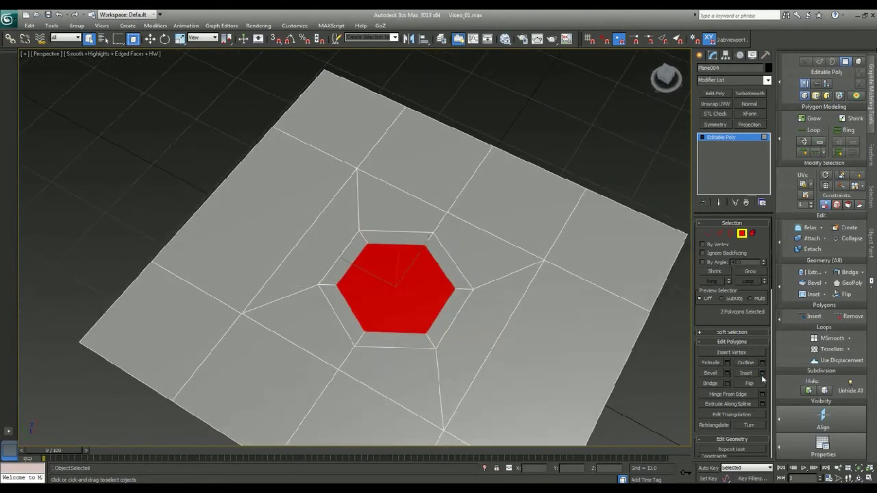
pyautogui.click(313, 268)
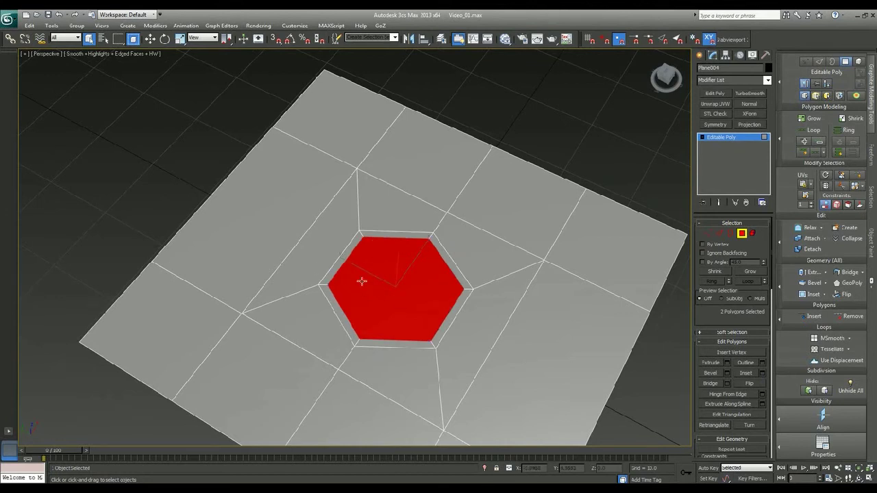
# - Extrude the hexagon polygons downward twice, once by a thin support loop and once deeply, to form the recess walls
pyautogui.keyDown('alt'); pyautogui.moveTo(362, 282); pyautogui.dragTo(483, 325, button='middle'); pyautogui.keyUp('alt')
pyautogui.click(727, 362)
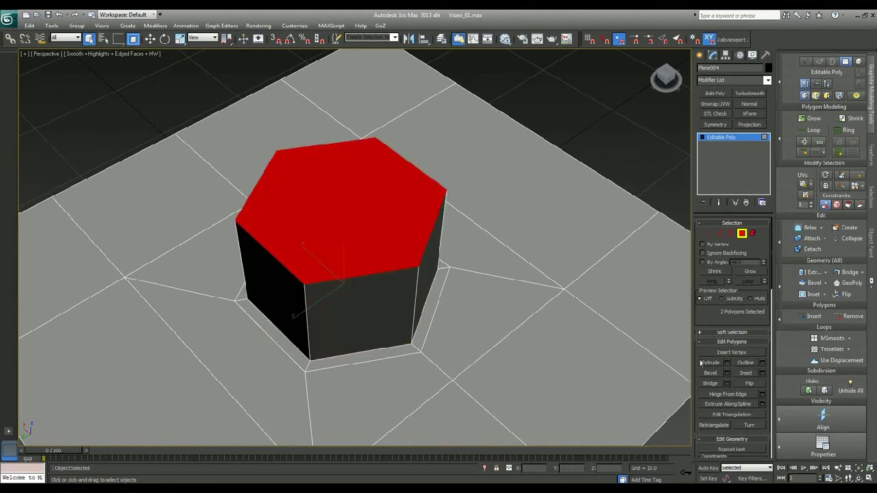
pyautogui.hotkey('ctrl', 'z')
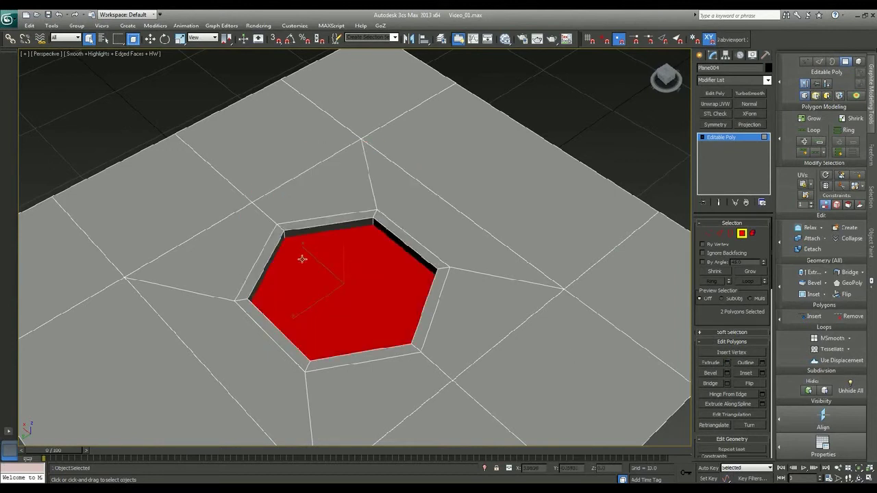
pyautogui.click(374, 278)
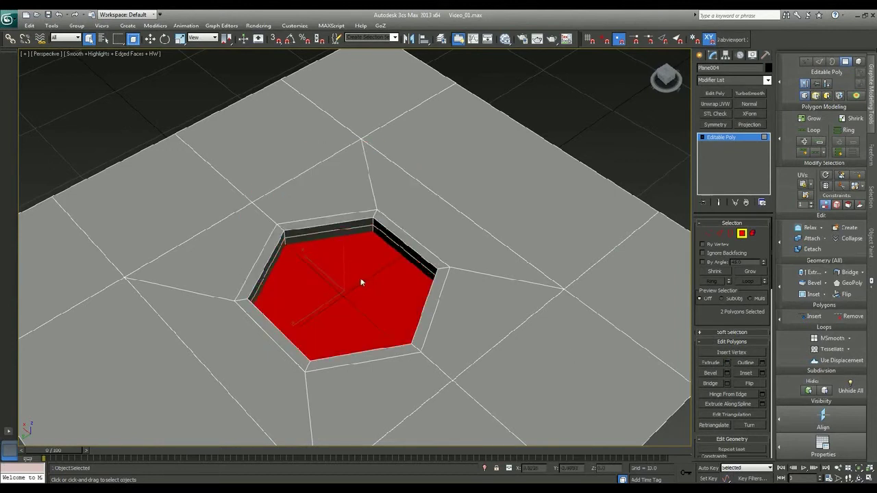
pyautogui.hotkey('ctrl', 'z')
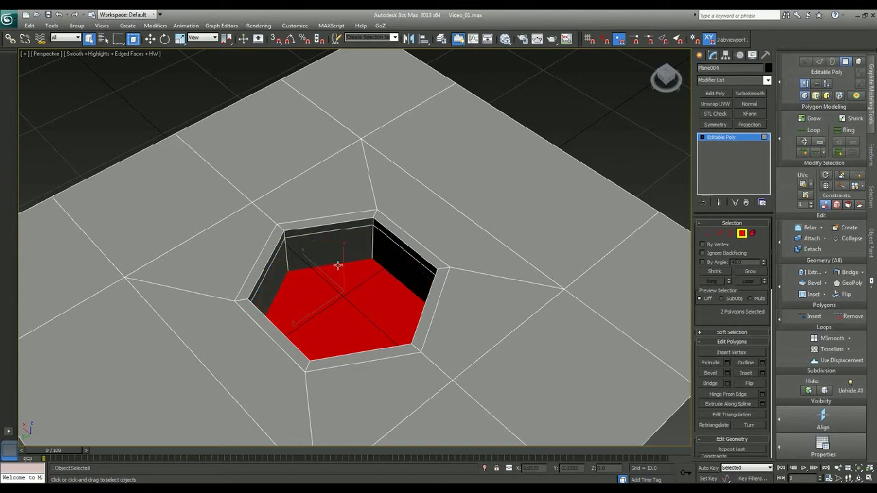
# - Extrude the recess floor down by another thin support loop and inset it slightly
pyautogui.moveTo(375, 279); pyautogui.dragTo(376, 278)
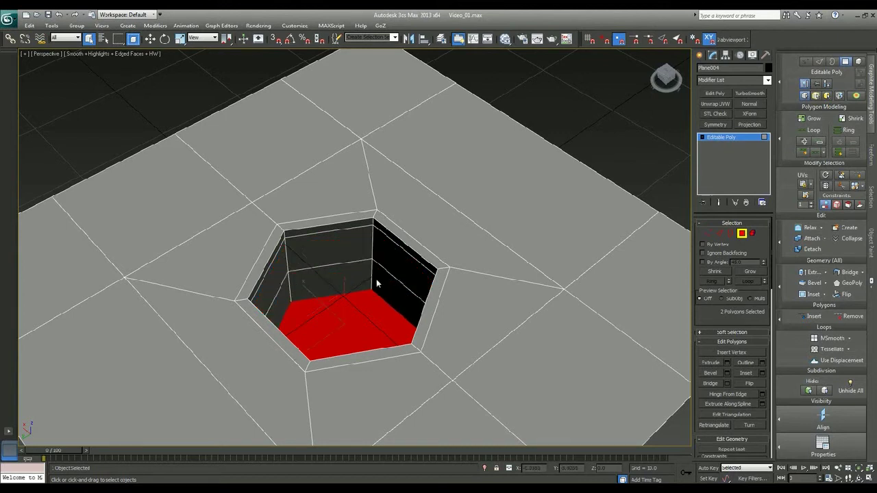
pyautogui.hotkey('ctrl', 'z')
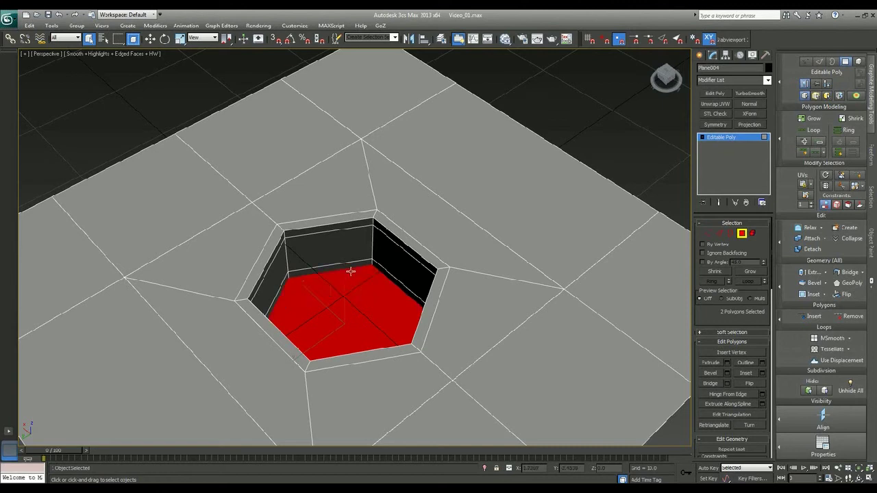
pyautogui.click(762, 373)
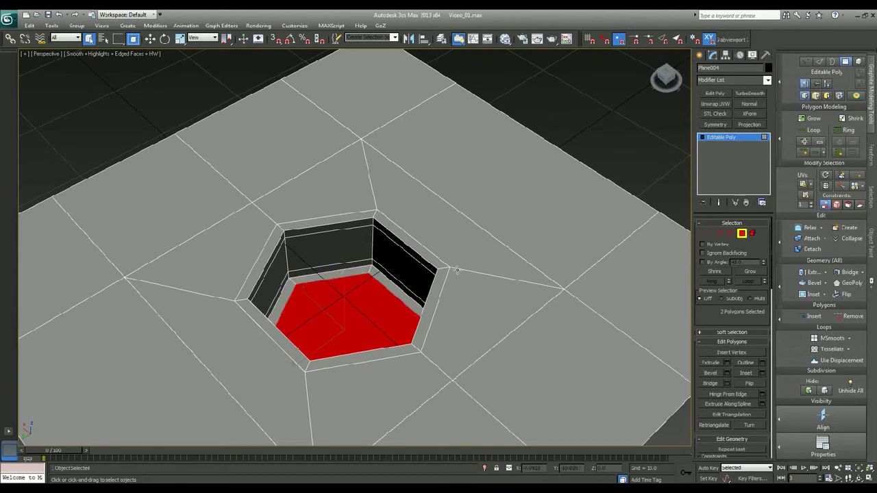
# - Leave polygon level and apply TurboSmooth with 3 iterations and Isoline Display, checking the recess with edges hidden
pyautogui.click(744, 233)
pyautogui.scroll(-4, 512, 277)
pyautogui.scroll(1, 511, 276)
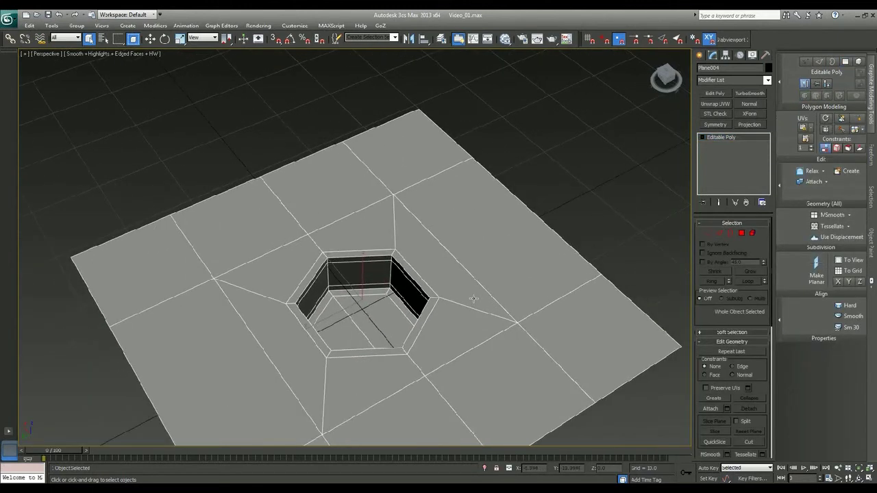
pyautogui.keyDown('alt'); pyautogui.moveTo(454, 283); pyautogui.dragTo(456, 271, button='middle'); pyautogui.keyUp('alt')
pyautogui.click(757, 96)
pyautogui.click(761, 236)
pyautogui.click(717, 263)
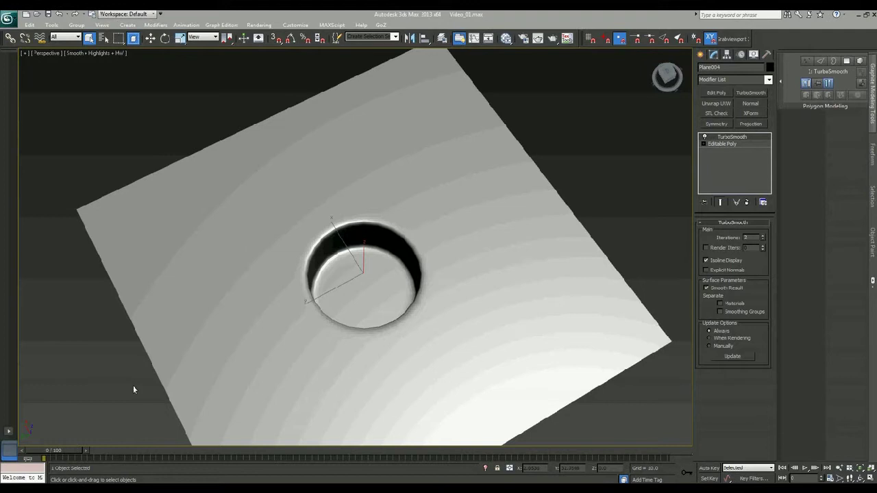
pyautogui.moveTo(511, 172)
pyautogui.keyDown('alt'); pyautogui.mouseDown(button='middle')
pyautogui.moveTo(470, 221)
pyautogui.moveTo(478, 192)
pyautogui.moveTo(469, 174)
pyautogui.mouseUp(button='middle'); pyautogui.keyUp('alt')
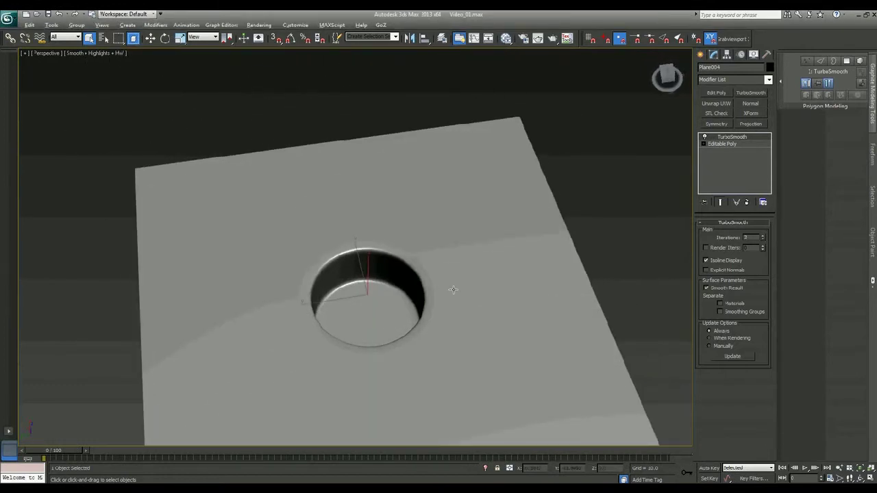
pyautogui.keyDown('alt'); pyautogui.moveTo(450, 294); pyautogui.dragTo(471, 293, button='middle'); pyautogui.keyUp('alt')
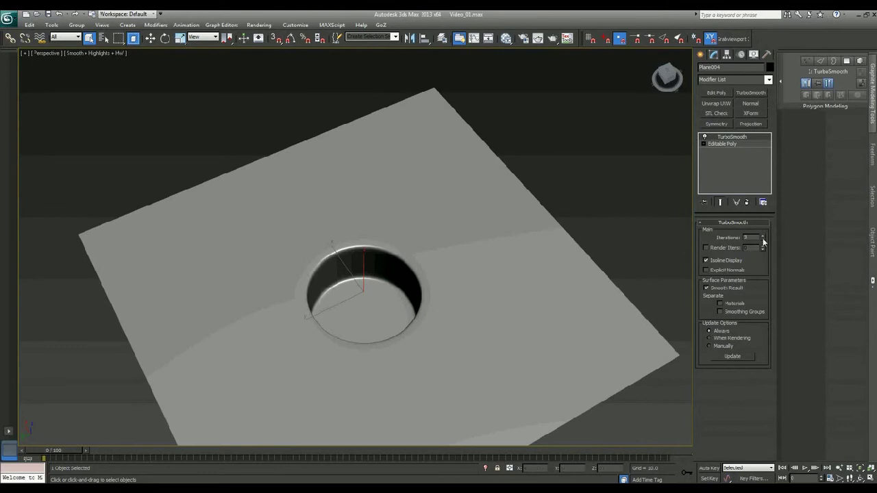
# - Return to the Editable Poly's polygon level with edged faces on and inset the recess floor toward the centre, adding a thin support ring
pyautogui.click(738, 144)
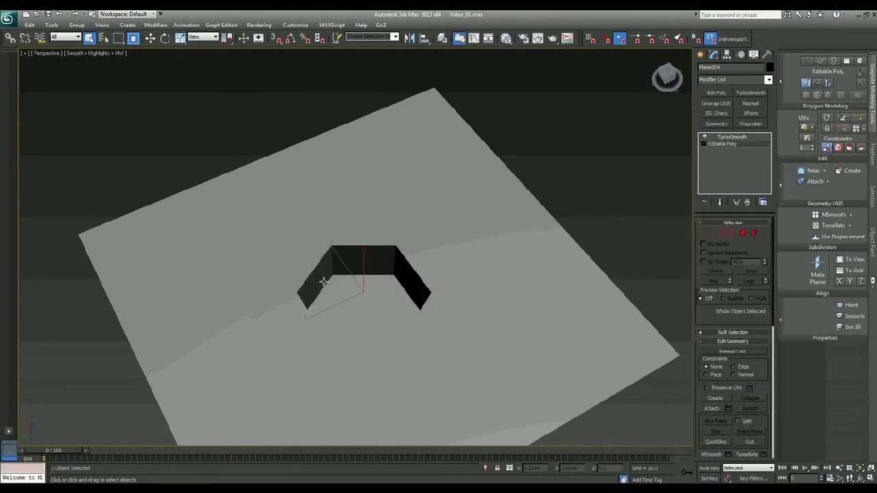
pyautogui.press('F4')
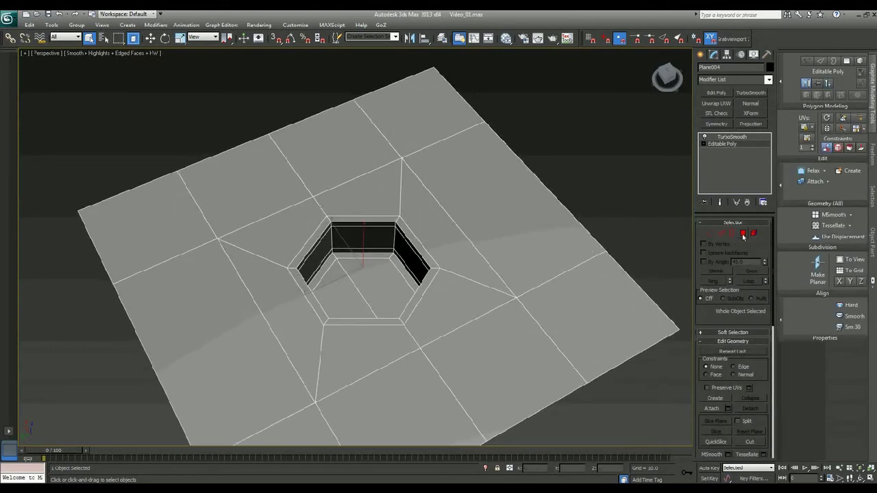
pyautogui.click(743, 234)
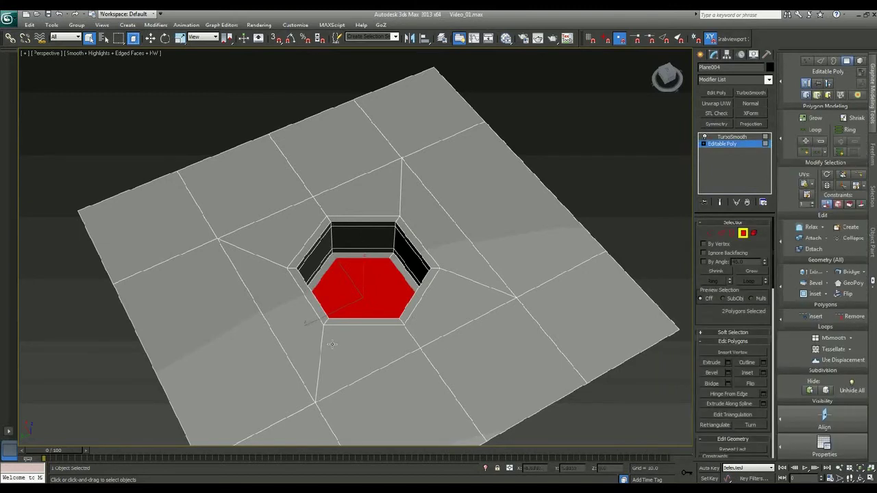
pyautogui.moveTo(395, 306); pyautogui.dragTo(383, 250)
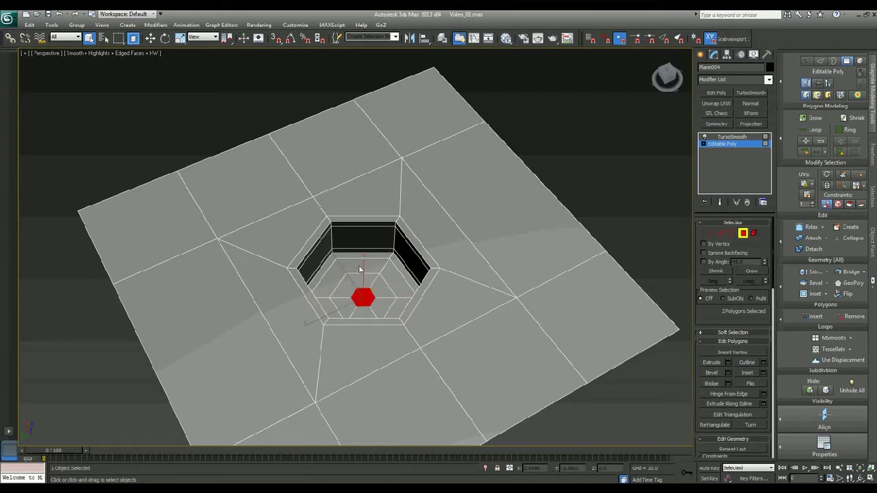
pyautogui.hotkey('ctrl', 'z')
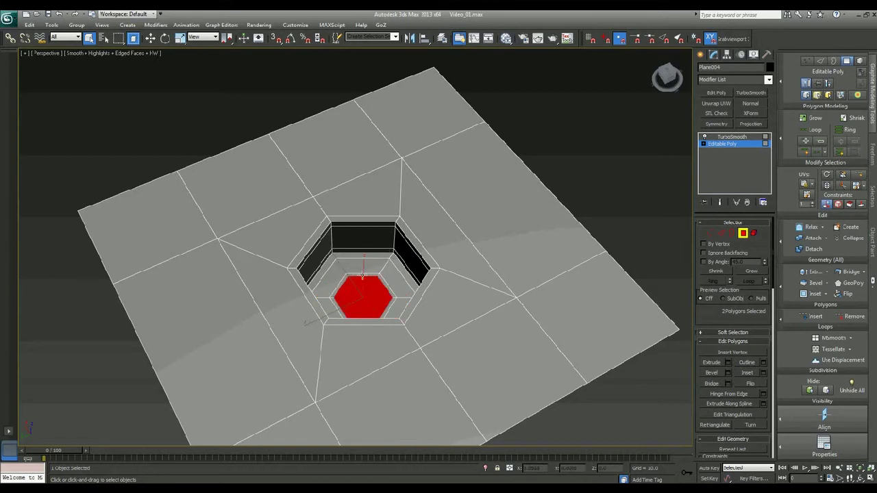
# - Extrude the central floor polygons upward to form a hexagonal post inside the recess
pyautogui.moveTo(367, 276); pyautogui.dragTo(379, 283)
pyautogui.hotkey('ctrl', 'z')
pyautogui.moveTo(373, 280); pyautogui.dragTo(363, 244)
pyautogui.press('w')
pyautogui.keyDown('alt'); pyautogui.moveTo(362, 244); pyautogui.dragTo(409, 247, button='middle'); pyautogui.keyUp('alt')
pyautogui.scroll(2, 410, 247)
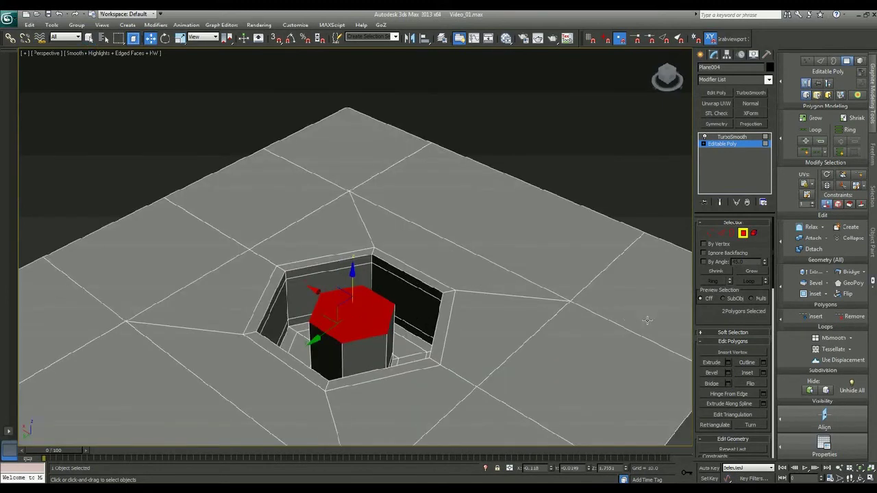
# - Extrude the post's top slightly upward for a support loop and inset its top face
pyautogui.click(729, 363)
pyautogui.click(357, 280)
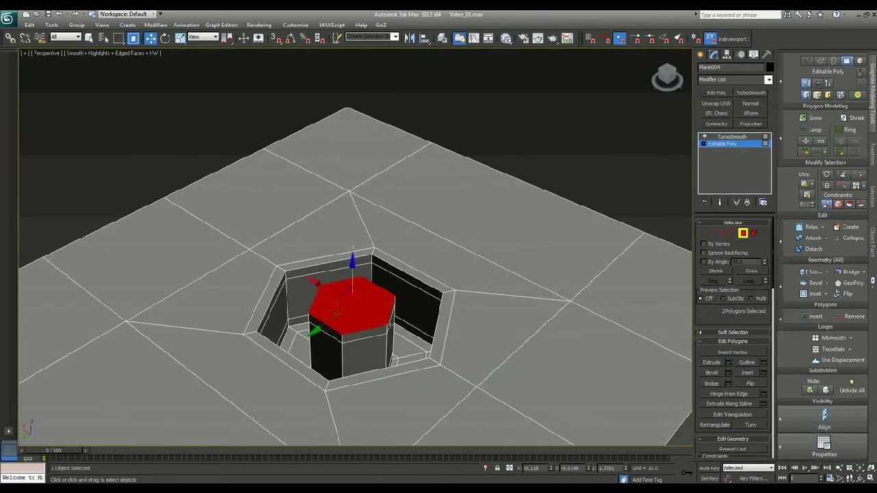
pyautogui.click(764, 372)
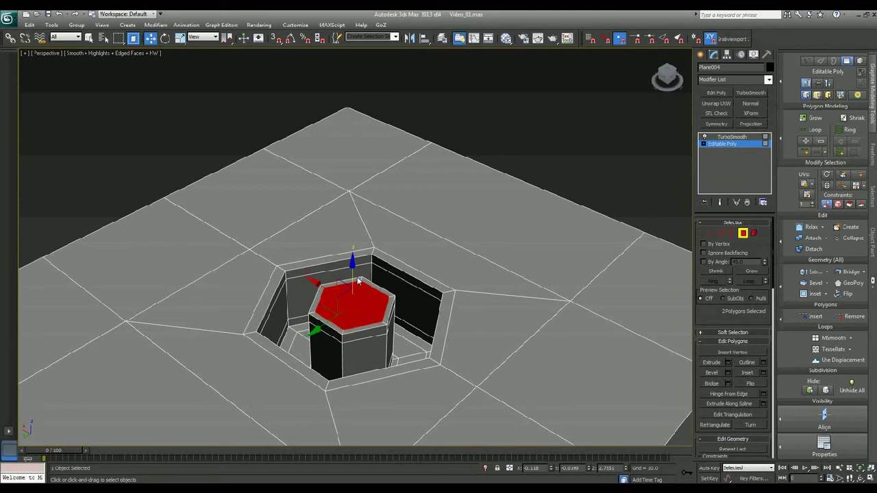
# - Sink the post's inner top face slightly by extruding it inward and inset it again
pyautogui.click(729, 364)
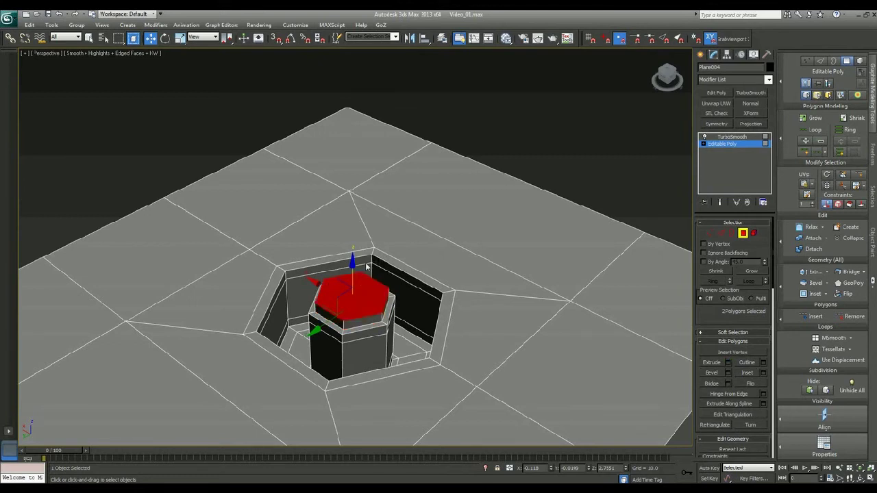
pyautogui.press('Return')
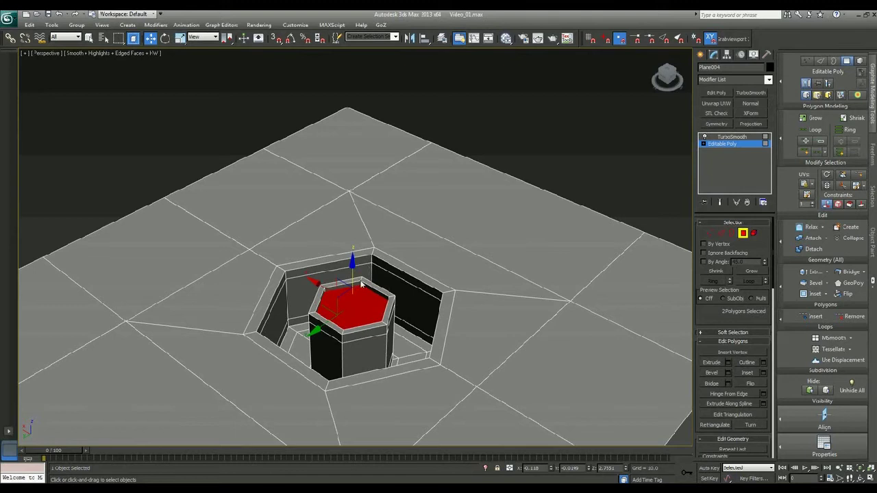
pyautogui.click(763, 373)
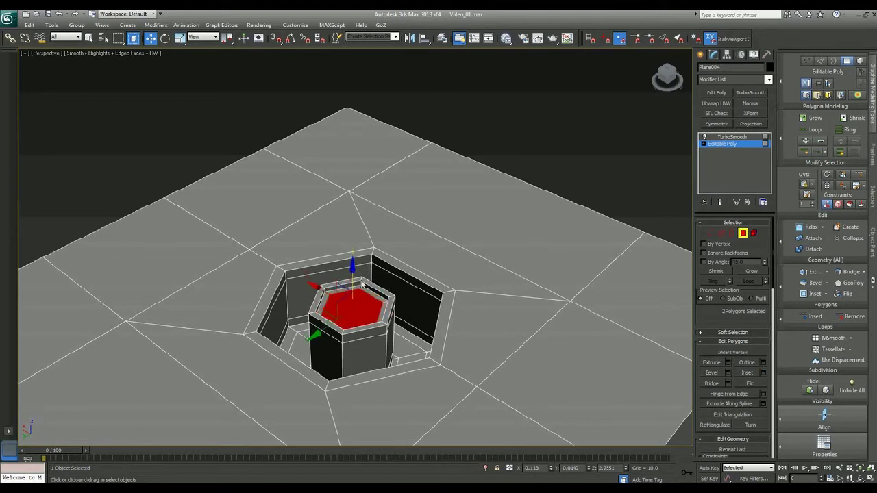
# - Leave polygon level, hide the edges, and inspect the smoothed post and recess from several angles
pyautogui.click(577, 115)
pyautogui.click(744, 234)
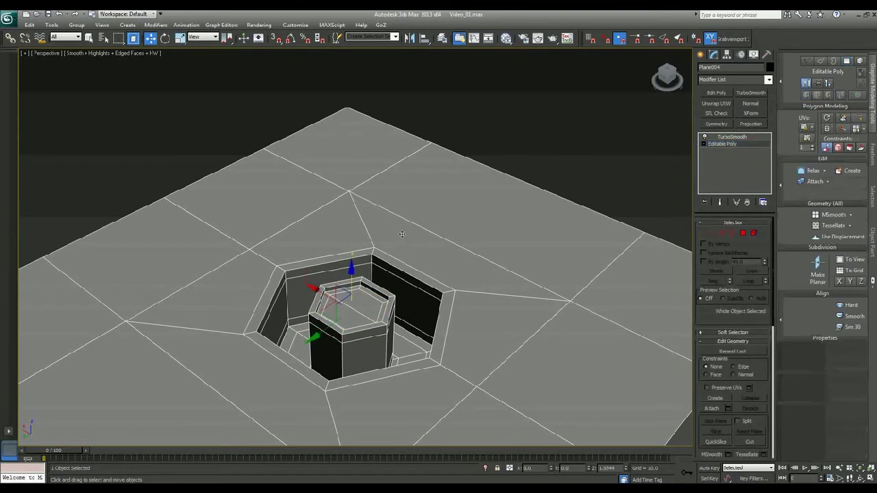
pyautogui.press('F4')
pyautogui.keyDown('alt'); pyautogui.moveTo(402, 233); pyautogui.dragTo(383, 293, button='middle'); pyautogui.keyUp('alt')
pyautogui.scroll(-1, 401, 253)
pyautogui.scroll(-4, 405, 255)
pyautogui.keyDown('alt'); pyautogui.moveTo(401, 253); pyautogui.dragTo(385, 237, button='middle'); pyautogui.keyUp('alt')
pyautogui.scroll(10, 385, 237)
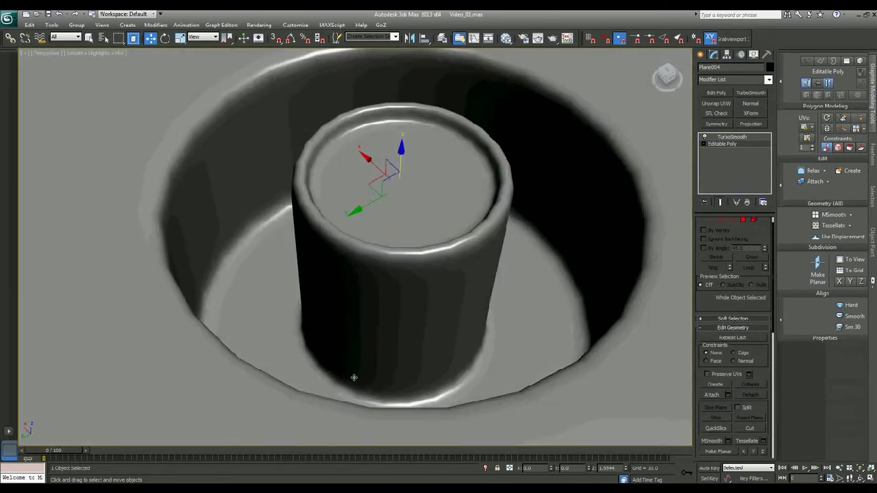
pyautogui.scroll(-6, 415, 347)
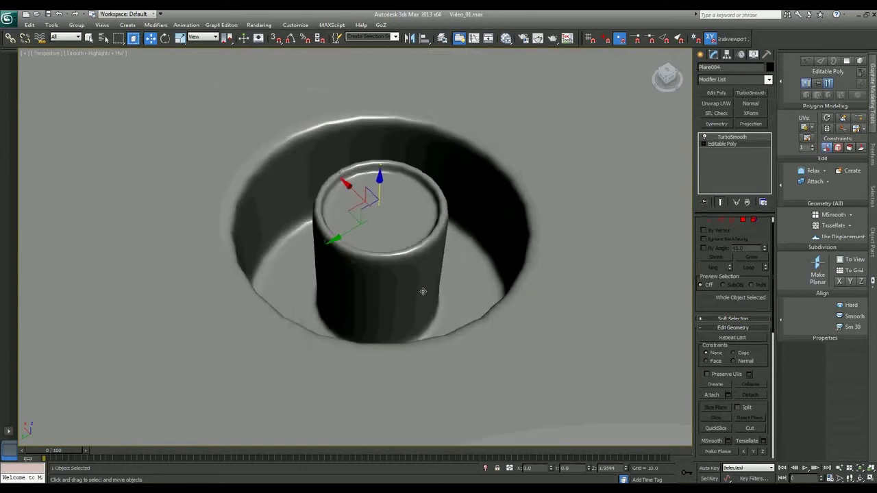
pyautogui.keyDown('alt'); pyautogui.moveTo(412, 340); pyautogui.dragTo(437, 363, button='middle'); pyautogui.keyUp('alt')
# - Show the edges, select the post's two innermost top polygons, and grow the selection to cover the whole post
pyautogui.click(743, 220)
pyautogui.press('F4')
pyautogui.keyDown('alt'); pyautogui.moveTo(389, 248); pyautogui.dragTo(411, 266, button='middle'); pyautogui.keyUp('alt')
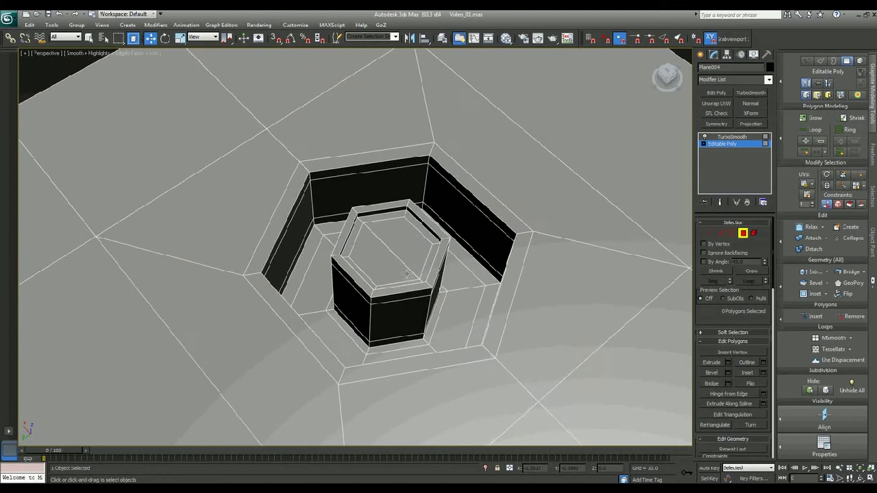
pyautogui.click(411, 237)
pyautogui.press('q')
pyautogui.keyDown('ctrl'); pyautogui.click(377, 252); pyautogui.keyUp('ctrl')
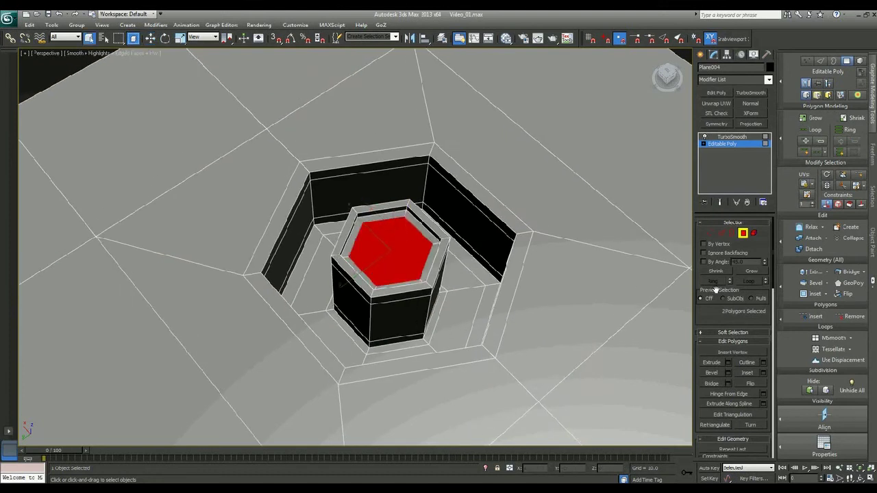
pyautogui.click(753, 272)
pyautogui.click(753, 272)
pyautogui.click(754, 272)
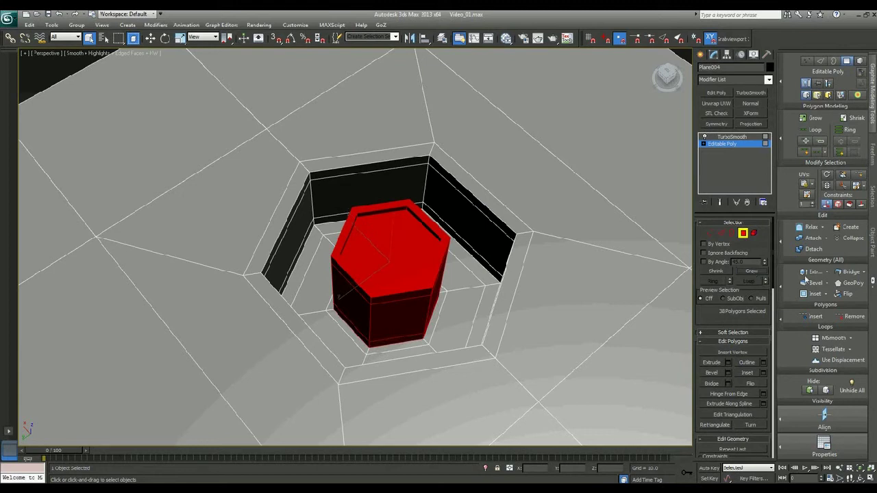
# - Detach the selected post polygons as a separate element and scale them up uniformly
pyautogui.click(813, 249)
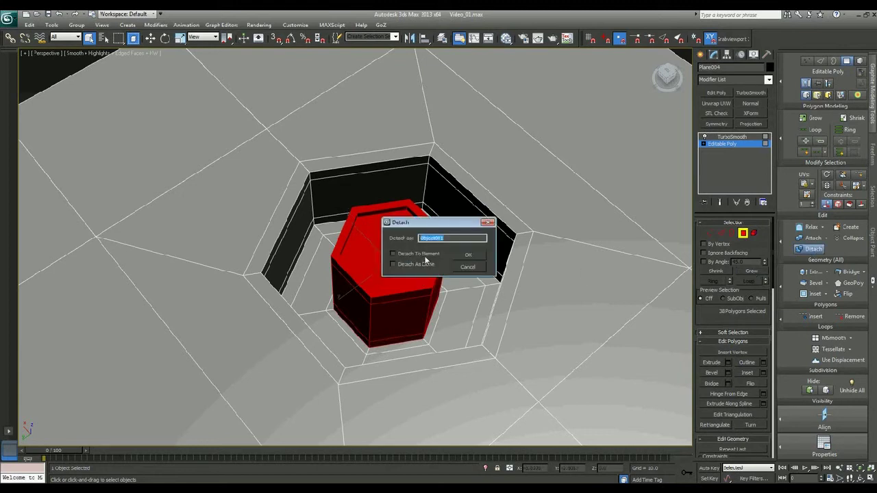
pyautogui.click(468, 255)
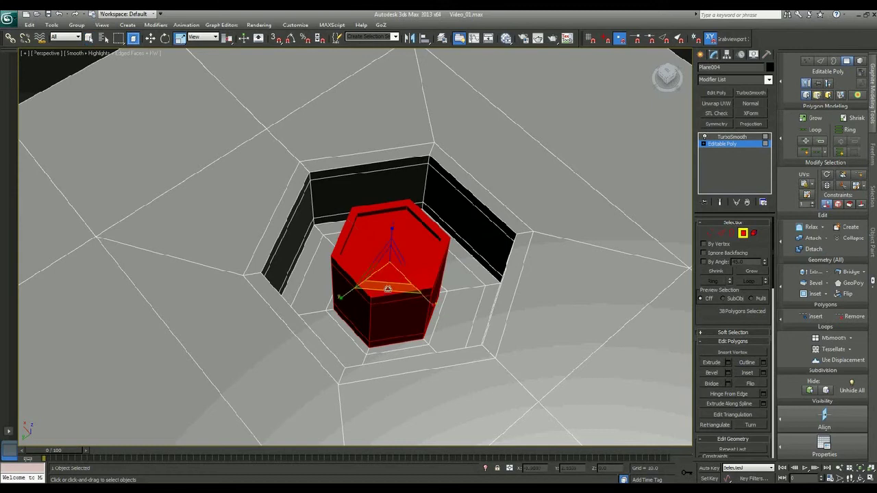
pyautogui.moveTo(388, 288); pyautogui.dragTo(409, 301)
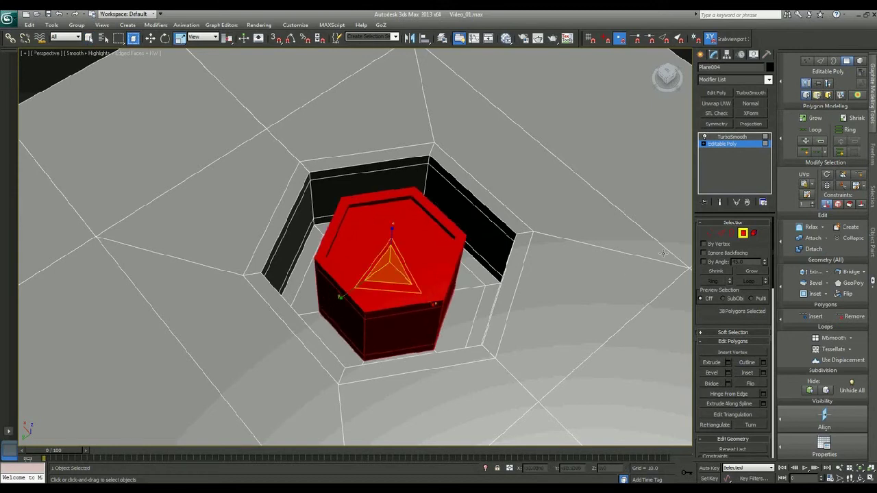
# - Leave polygon level, hide the edges, and examine the smoothed recess with the enlarged post
pyautogui.click(743, 233)
pyautogui.press('F4')
pyautogui.press('`')
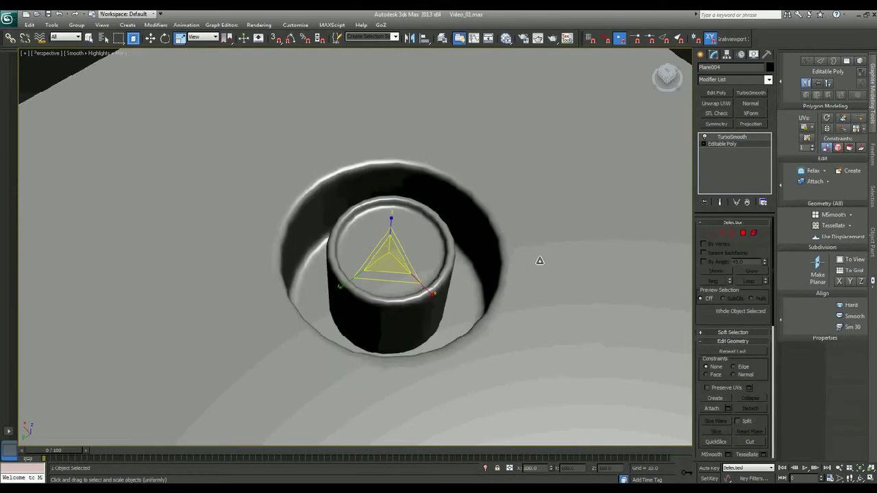
pyautogui.keyDown('alt'); pyautogui.moveTo(466, 323); pyautogui.dragTo(494, 327, button='middle'); pyautogui.keyUp('alt')
pyautogui.moveTo(430, 333); pyautogui.dragTo(294, 343, button='middle')
pyautogui.scroll(4, 478, 330)
pyautogui.scroll(-4, 364, 347)
pyautogui.press('q')
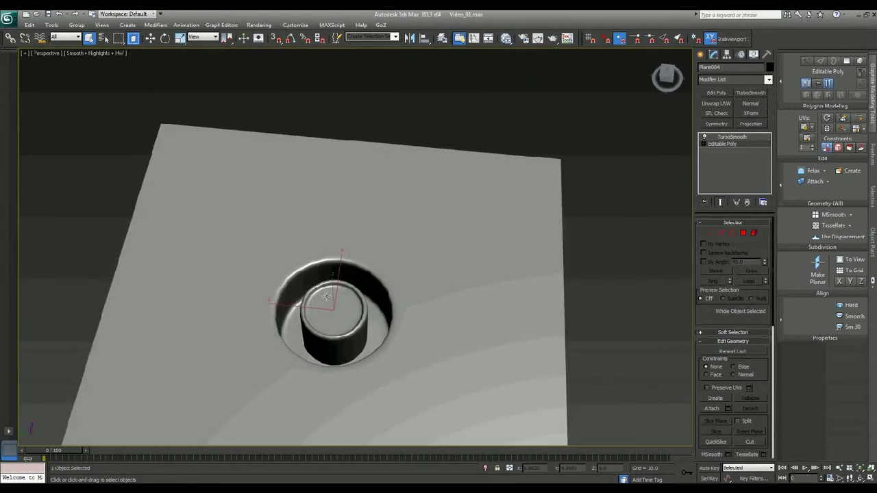
pyautogui.keyDown('alt'); pyautogui.moveTo(327, 293); pyautogui.dragTo(431, 275, button='middle'); pyautogui.keyUp('alt')
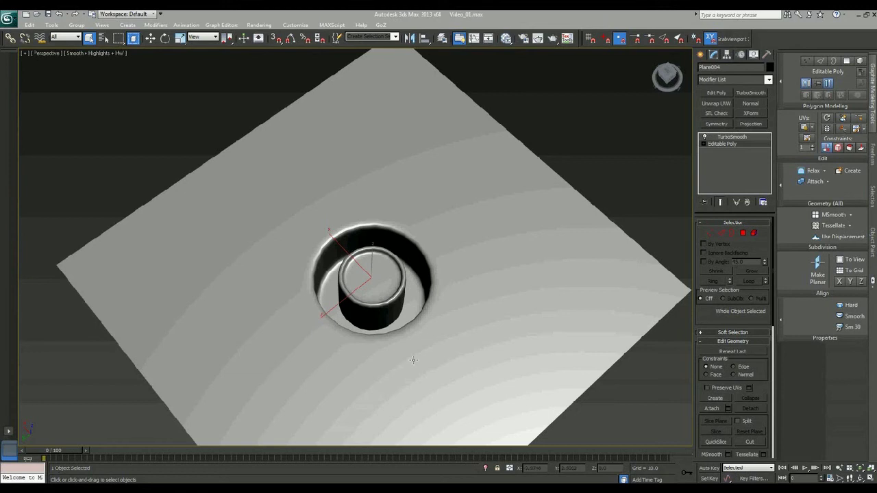
pyautogui.keyDown('alt'); pyautogui.moveTo(414, 359); pyautogui.dragTo(373, 356, button='middle'); pyautogui.keyUp('alt')
pyautogui.moveTo(429, 329); pyautogui.dragTo(415, 294, button='middle')
pyautogui.scroll(-3, 415, 294)
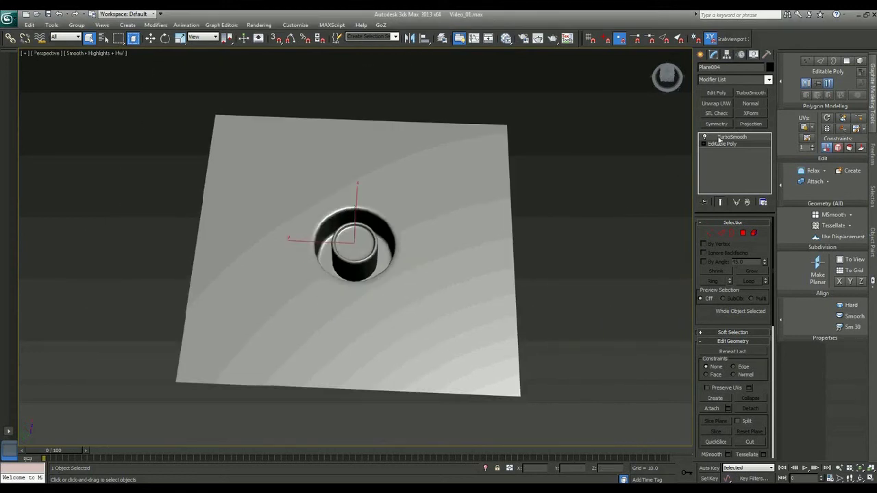
# - Show the edges of the unsmoothed plane and select the grid polygon at the border just outside the recess
pyautogui.hotkey('ctrl', 'e')
pyautogui.press('F4')
pyautogui.moveTo(406, 297); pyautogui.dragTo(370, 286, button='middle')
pyautogui.click(743, 233)
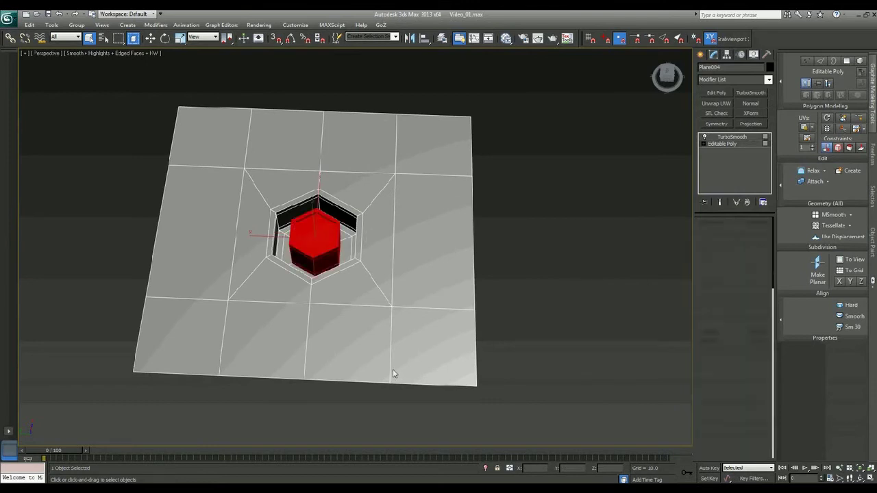
pyautogui.click(349, 338)
pyautogui.scroll(5, 348, 363)
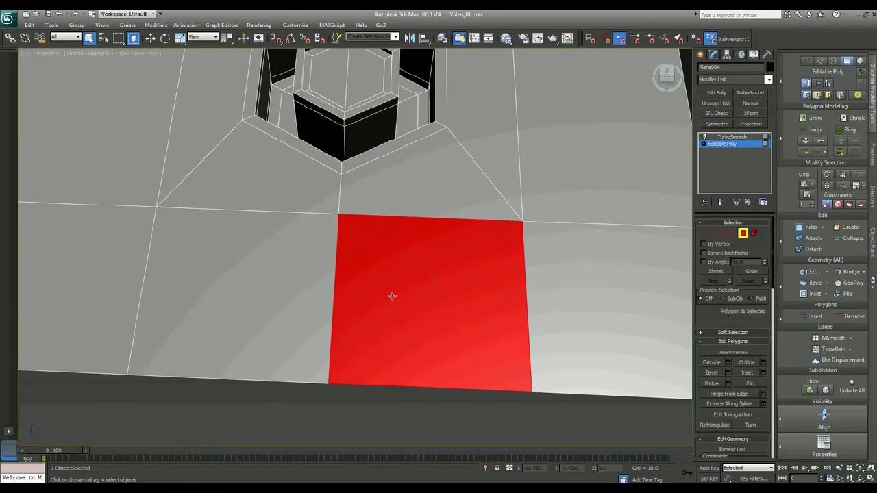
pyautogui.moveTo(414, 303); pyautogui.dragTo(410, 316, button='middle')
# - Select the row of grid edges between the recess and the near border and move it closer to the border
pyautogui.press('2')
pyautogui.press('2')
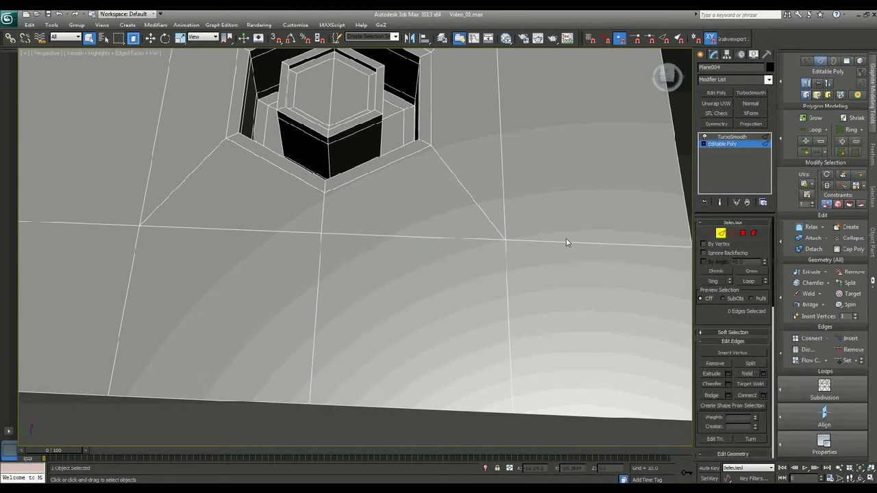
pyautogui.click(576, 241)
pyautogui.keyDown('ctrl'); pyautogui.click(429, 239); pyautogui.keyUp('ctrl')
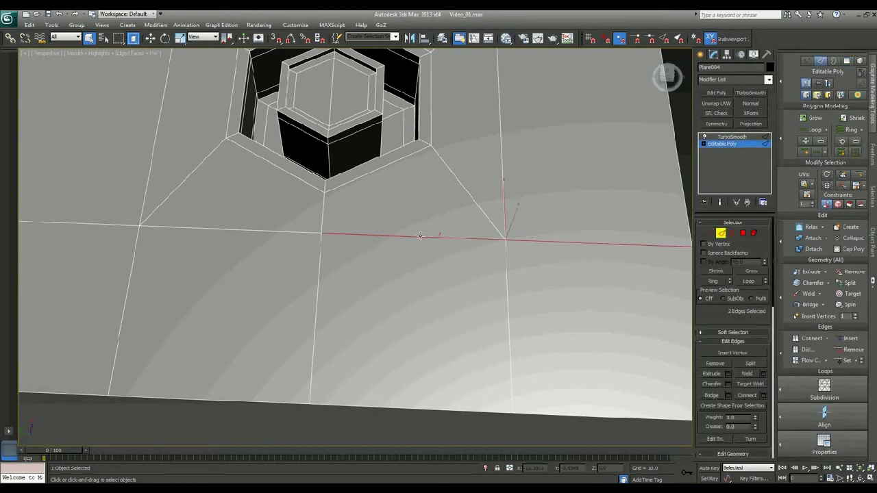
pyautogui.keyDown('ctrl'); pyautogui.click(266, 231); pyautogui.keyUp('ctrl')
pyautogui.keyDown('ctrl'); pyautogui.click(107, 222); pyautogui.keyUp('ctrl')
pyautogui.press('w')
pyautogui.moveTo(320, 205); pyautogui.dragTo(325, 273)
# - Move the side edge of the border polygon sideways to narrow that polygon
pyautogui.click(315, 344)
pyautogui.moveTo(315, 346); pyautogui.dragTo(335, 351)
pyautogui.moveTo(439, 344); pyautogui.dragTo(386, 305, button='middle')
pyautogui.keyDown('alt'); pyautogui.moveTo(386, 305); pyautogui.dragTo(466, 301, button='middle'); pyautogui.keyUp('alt')
# - Inset the selected border polygon and scale it along one axis into a squarer shape
pyautogui.click(742, 233)
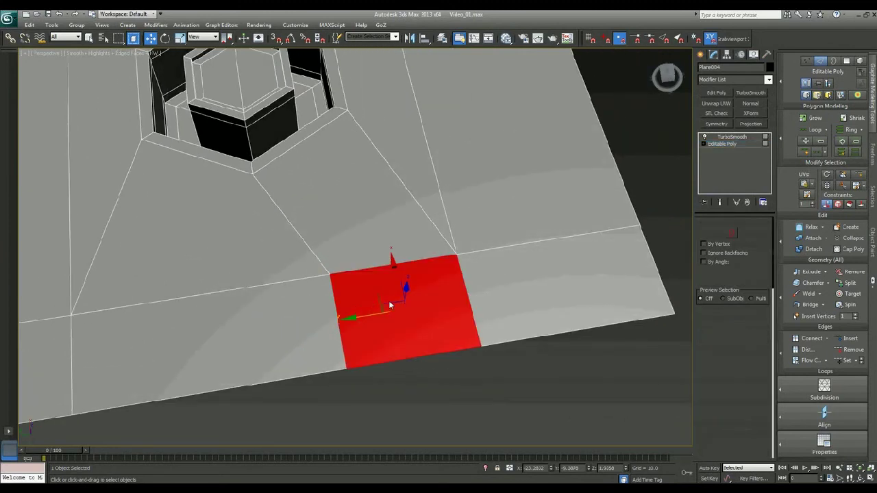
pyautogui.press('q')
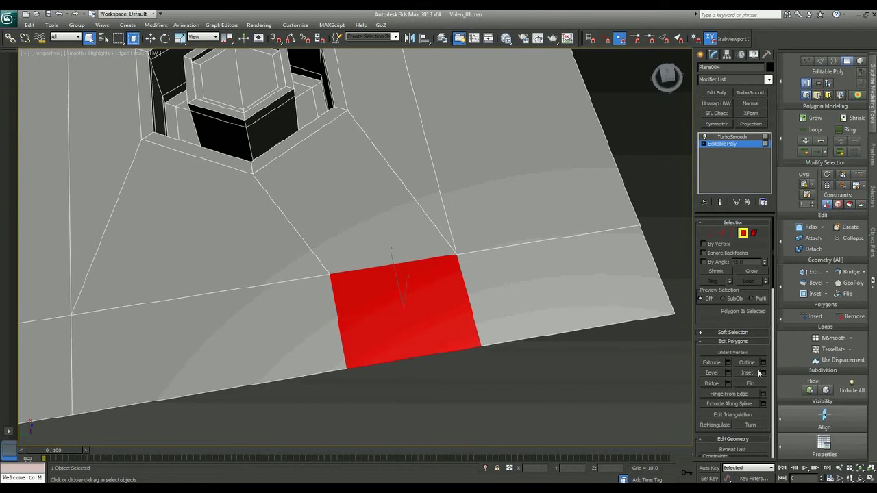
pyautogui.click(762, 373)
pyautogui.moveTo(361, 269); pyautogui.dragTo(366, 266)
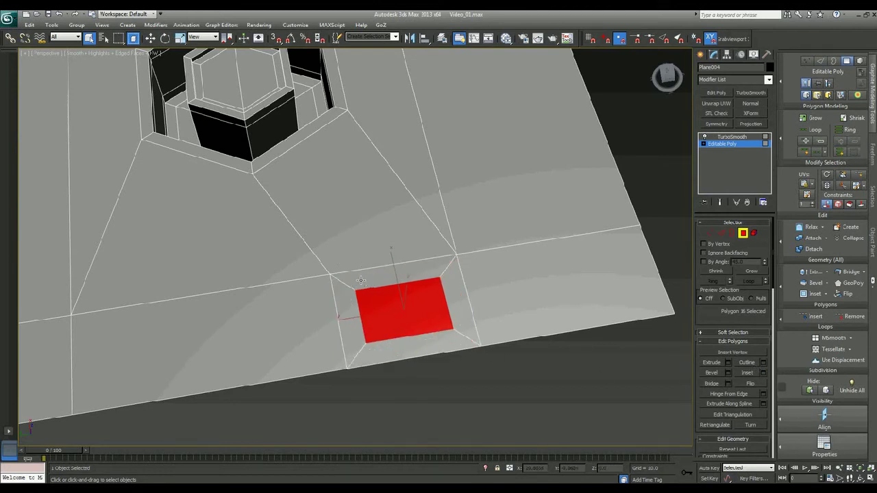
pyautogui.press('r')
pyautogui.moveTo(356, 317); pyautogui.dragTo(372, 316)
pyautogui.scroll(3, 371, 315)
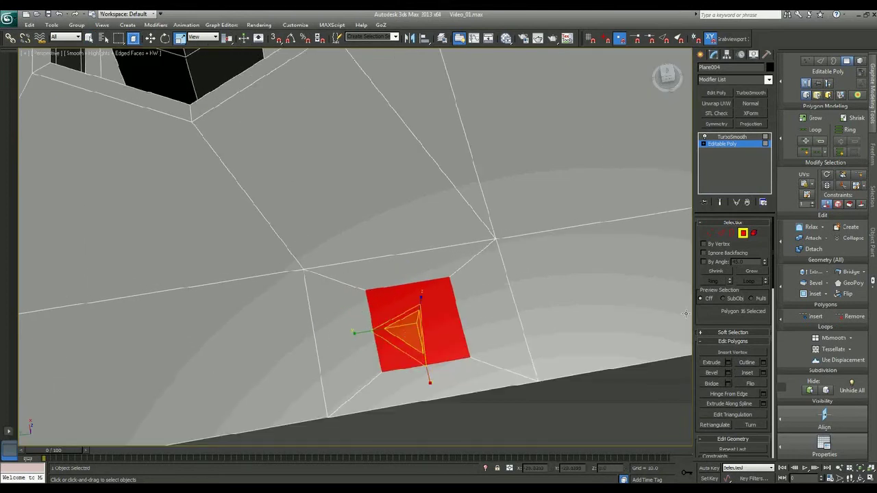
# - Inset the square polygon slightly again and extrude it down into the plane in two stages
pyautogui.click(764, 373)
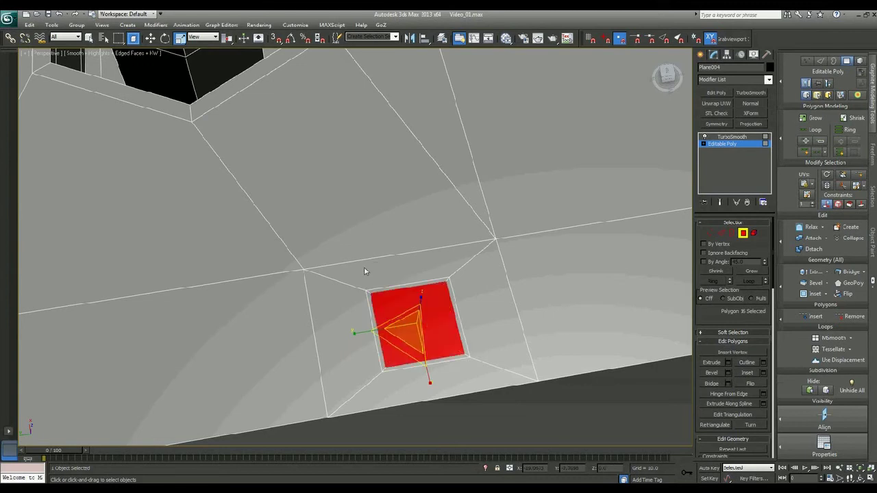
pyautogui.click(728, 365)
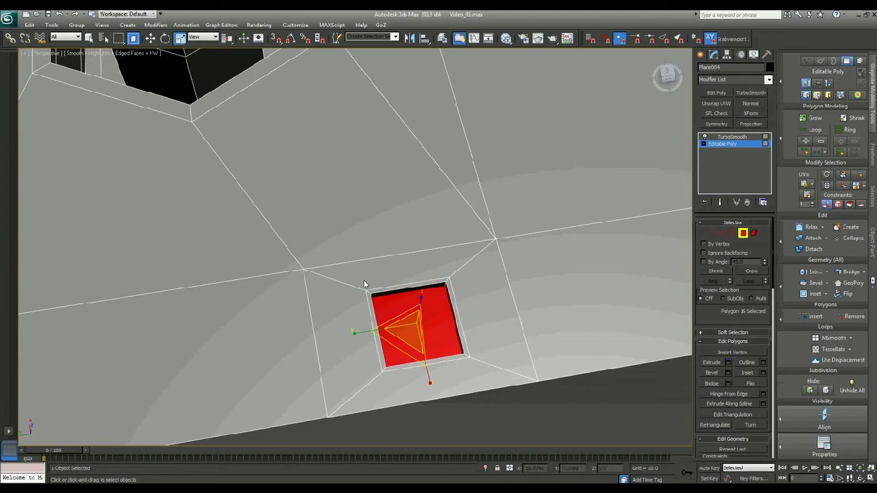
pyautogui.click(728, 364)
pyautogui.press('w')
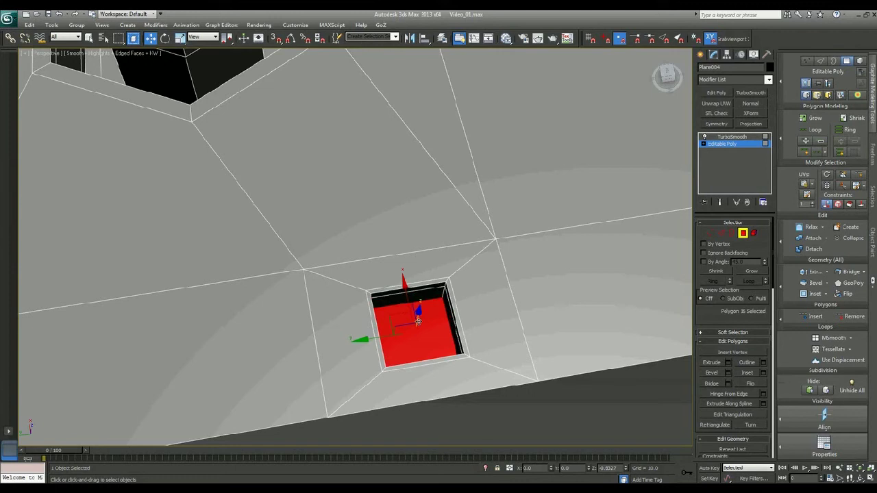
# - Extrude the pocket's floor a short distance deeper and inset it slightly
pyautogui.click(728, 364)
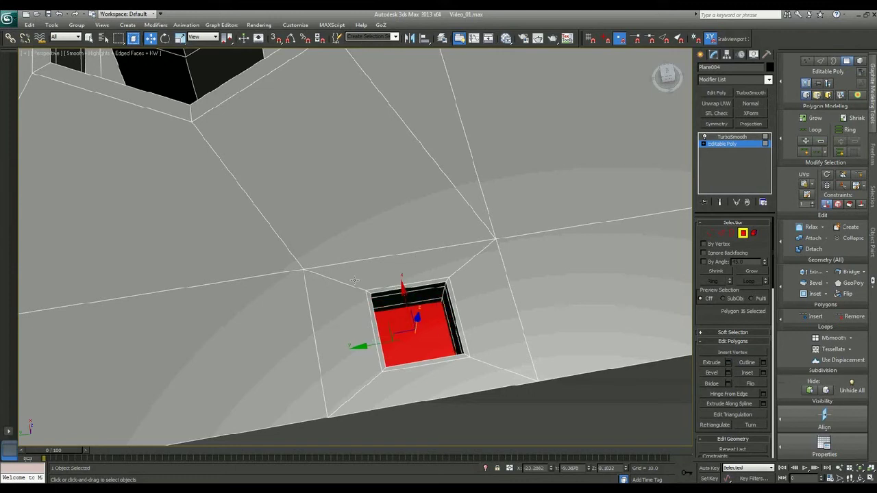
pyautogui.moveTo(354, 281); pyautogui.dragTo(362, 278)
pyautogui.click(763, 374)
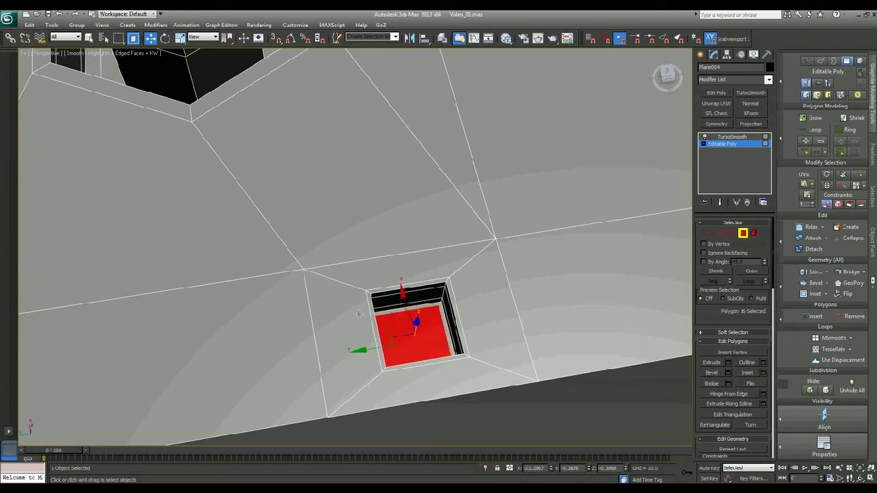
pyautogui.click(551, 428)
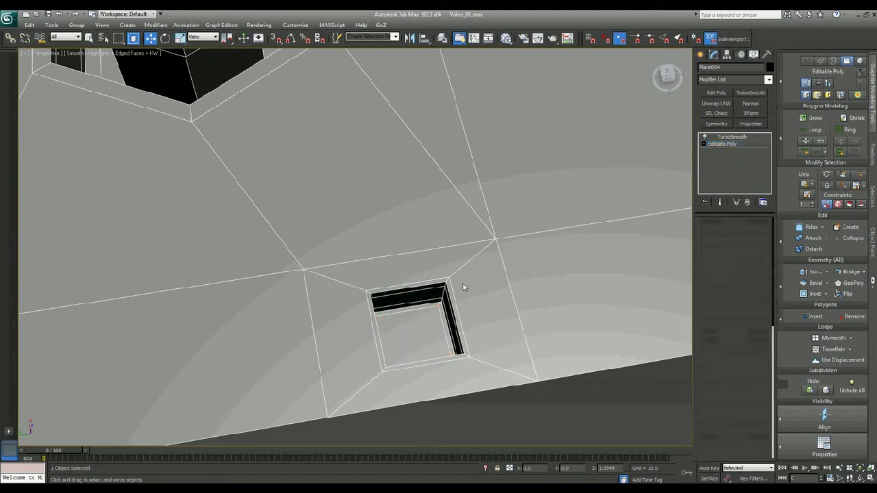
# - Leave polygon level, hide the edges, and view the smoothed pocket
pyautogui.click(742, 233)
pyautogui.press('F4')
pyautogui.moveTo(464, 296)
pyautogui.keyDown('alt'); pyautogui.mouseDown(button='middle')
pyautogui.moveTo(425, 287)
pyautogui.moveTo(418, 301)
pyautogui.mouseUp(button='middle'); pyautogui.keyUp('alt')
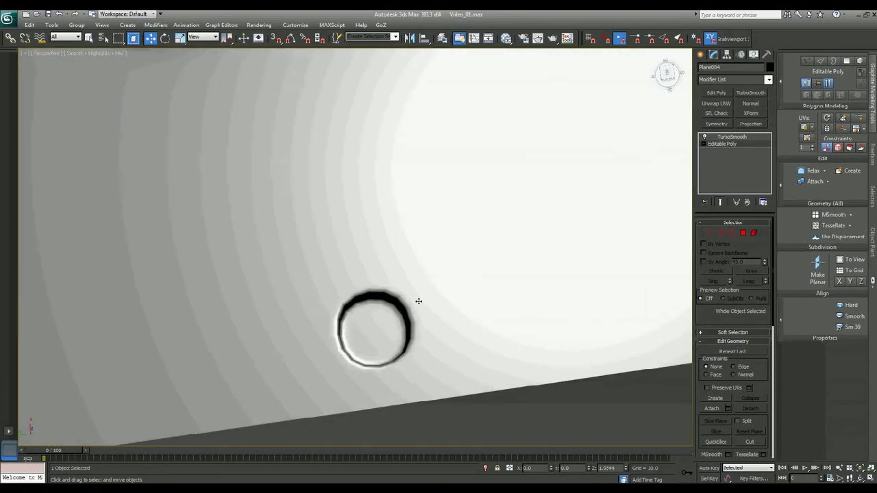
# - Set the TurboSmooth iterations to 3 and inspect the smoothed pocket from several angles
pyautogui.click(722, 138)
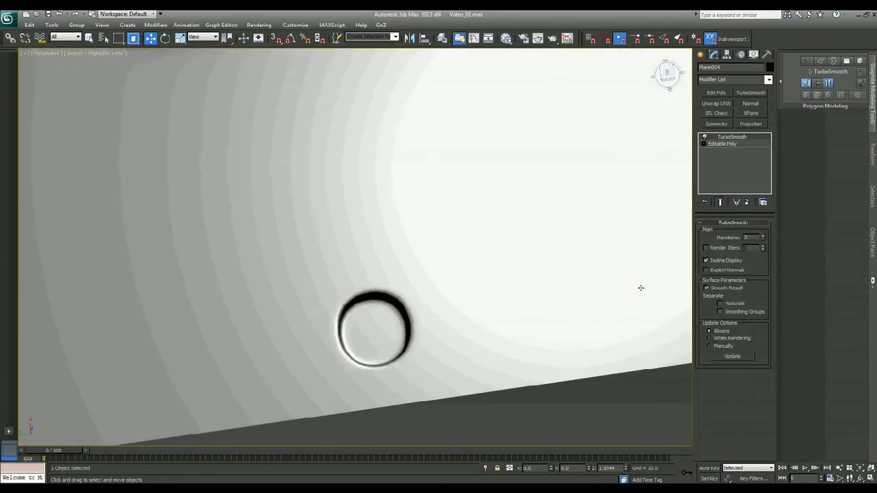
pyautogui.keyDown('alt'); pyautogui.moveTo(519, 357); pyautogui.dragTo(401, 334, button='middle'); pyautogui.keyUp('alt')
pyautogui.scroll(-2, 303, 248)
pyautogui.keyDown('alt'); pyautogui.moveTo(303, 248); pyautogui.dragTo(421, 305, button='middle'); pyautogui.keyUp('alt')
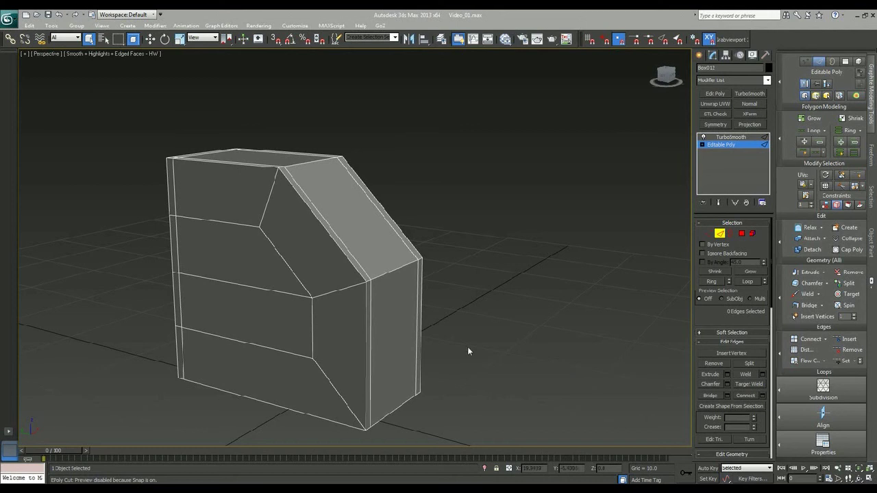
# - Compare the smoothed and unsmoothed shapes of the block with the cut corner, with its edges hidden and shown
pyautogui.keyDown('alt'); pyautogui.moveTo(452, 347); pyautogui.dragTo(422, 296, button='middle'); pyautogui.keyUp('alt')
pyautogui.press('F4')
pyautogui.hotkey('ctrl', 'q')
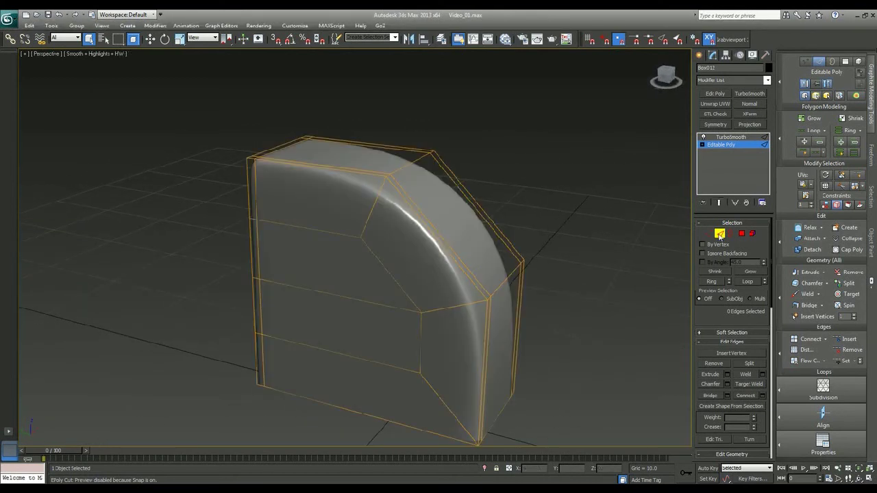
pyautogui.press('2')
pyautogui.keyDown('alt'); pyautogui.moveTo(536, 304); pyautogui.dragTo(548, 264, button='middle'); pyautogui.keyUp('alt')
pyautogui.hotkey('ctrl', 'q')
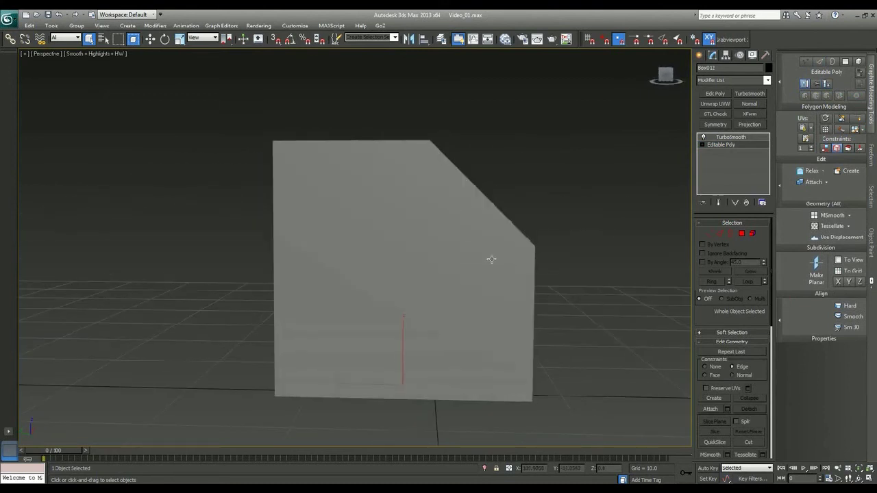
pyautogui.press('F4')
pyautogui.moveTo(490, 259)
pyautogui.keyDown('alt'); pyautogui.mouseDown(button='middle')
pyautogui.moveTo(466, 260)
pyautogui.moveTo(480, 259)
pyautogui.mouseUp(button='middle'); pyautogui.keyUp('alt')
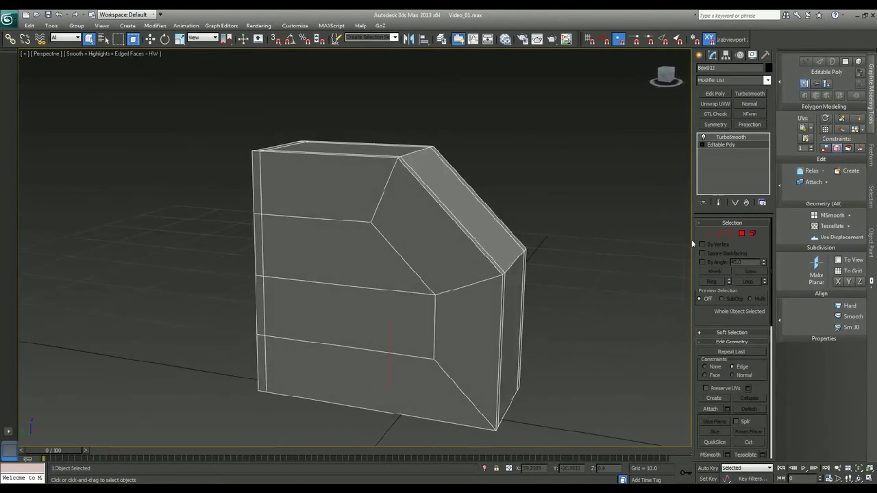
# - Try adding support loops with Swift Loop just inside both ends of the block's slanted face
pyautogui.click(720, 234)
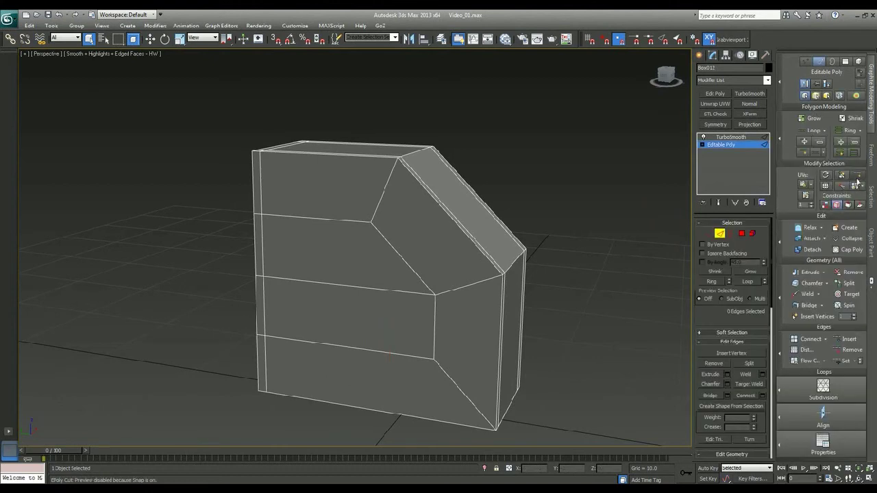
pyautogui.click(856, 177)
pyautogui.click(403, 172)
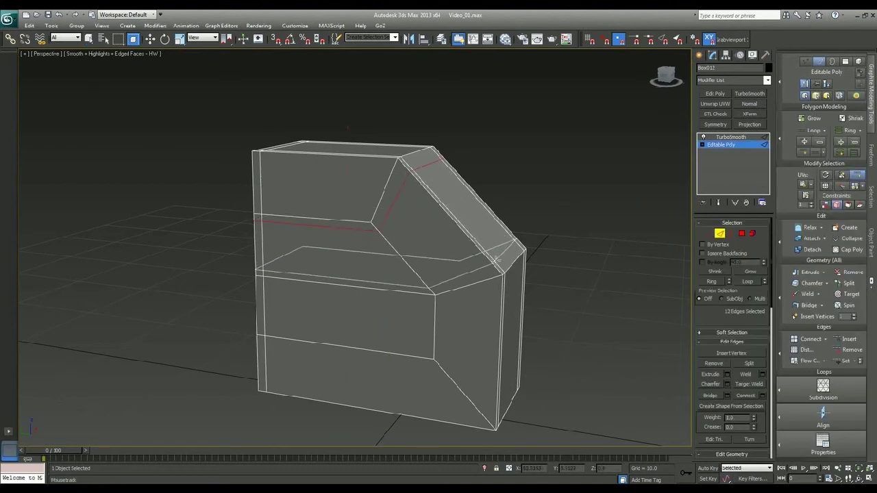
pyautogui.press('w')
pyautogui.click(498, 263)
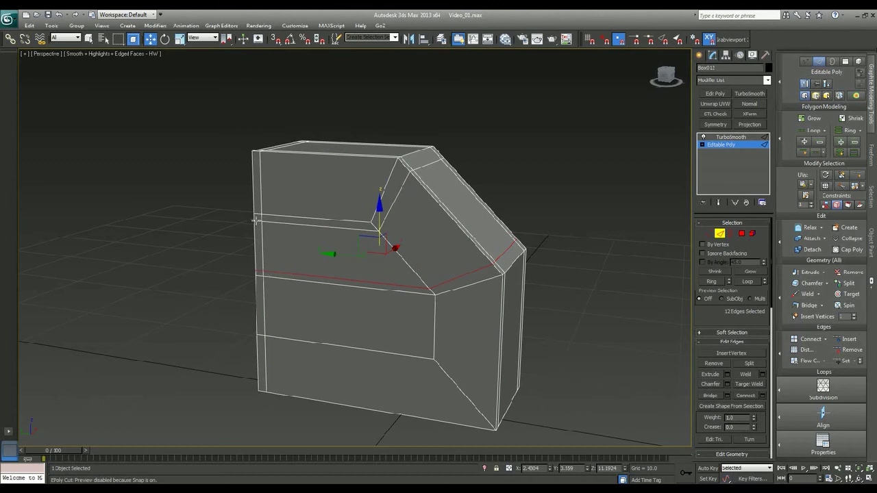
pyautogui.click(591, 258)
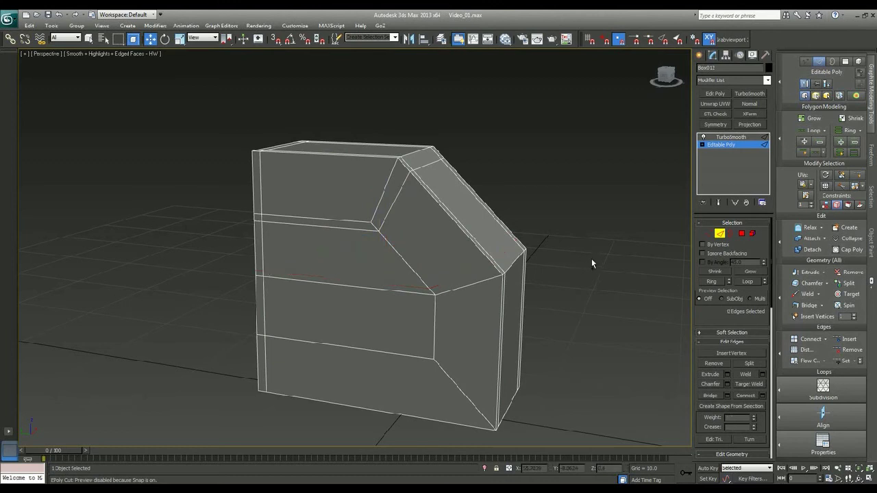
# - Try a thin inset around the five polygons that form the block's slanted corner
pyautogui.click(741, 234)
pyautogui.keyDown('alt'); pyautogui.moveTo(562, 279); pyautogui.dragTo(620, 270, button='middle'); pyautogui.keyUp('alt')
pyautogui.click(762, 375)
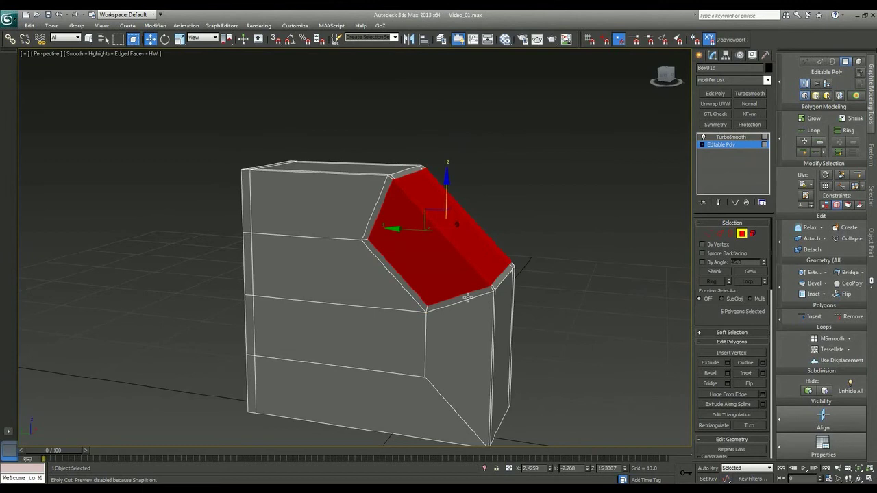
pyautogui.click(365, 265)
pyautogui.keyDown('alt'); pyautogui.moveTo(436, 277); pyautogui.dragTo(453, 264, button='middle'); pyautogui.keyUp('alt')
pyautogui.scroll(4, 431, 280)
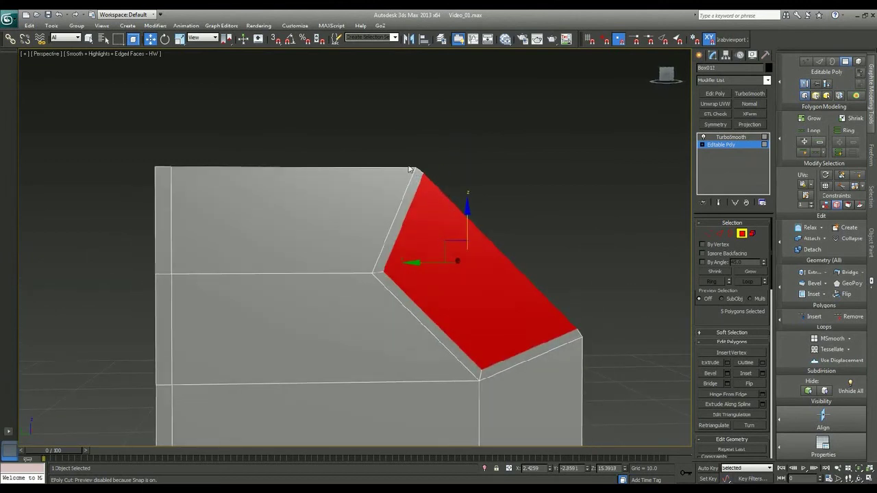
pyautogui.scroll(-5, 533, 252)
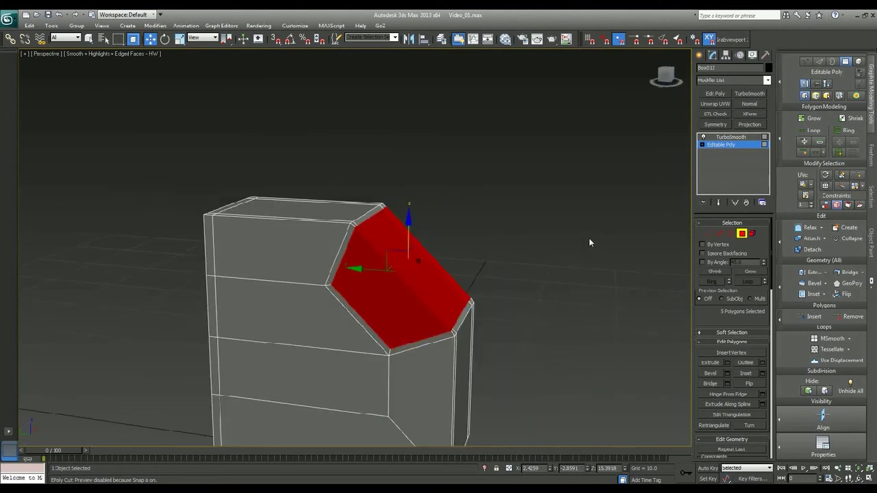
# - Leave sub-object level and examine the smoothed corner of the block with the edges hidden, then return to the edged mesh
pyautogui.press('4')
pyautogui.press('F4')
pyautogui.hotkey('ctrl', 'q')
pyautogui.keyDown('alt'); pyautogui.moveTo(491, 264); pyautogui.dragTo(506, 277, button='middle'); pyautogui.keyUp('alt')
pyautogui.moveTo(505, 277); pyautogui.dragTo(509, 237, button='middle')
pyautogui.keyDown('alt'); pyautogui.moveTo(534, 334); pyautogui.dragTo(541, 252, button='middle'); pyautogui.keyUp('alt')
pyautogui.hotkey('ctrl', 'q')
pyautogui.press('F4')
# - Connect the two short edges of the front side's slanted polygon with an edge close to its inner diagonal
pyautogui.click(719, 233)
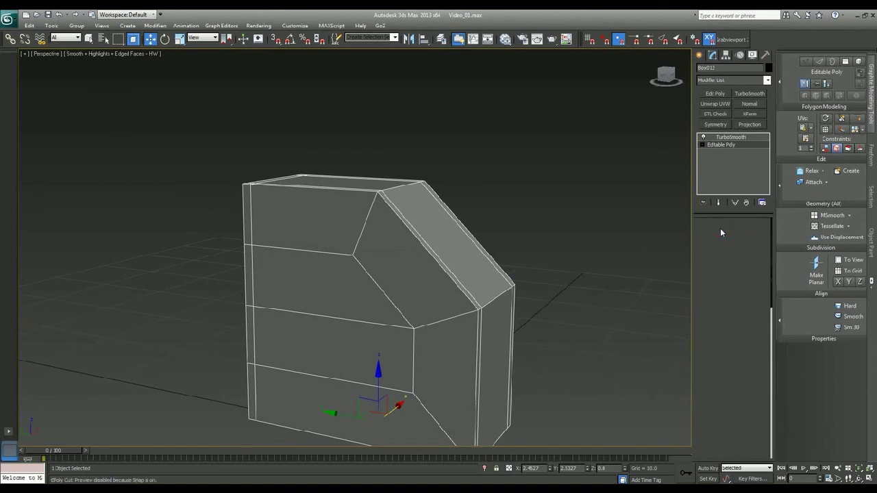
pyautogui.click(362, 234)
pyautogui.keyDown('ctrl'); pyautogui.click(442, 320); pyautogui.keyUp('ctrl')
pyautogui.press('q')
pyautogui.click(810, 341)
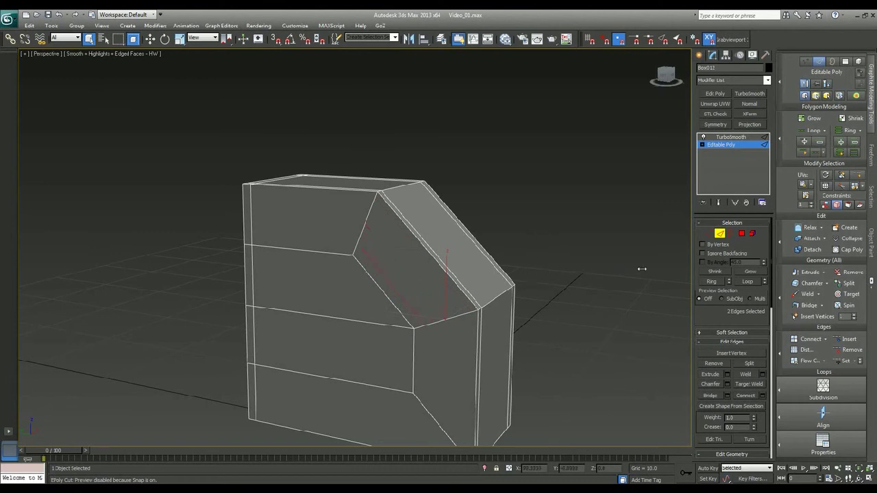
# - Connect the matching two short edges on the block's opposite side with an edge close to the inner diagonal
pyautogui.keyDown('alt'); pyautogui.moveTo(515, 282); pyautogui.dragTo(322, 224, button='middle'); pyautogui.keyUp('alt')
pyautogui.click(315, 223)
pyautogui.keyDown('ctrl'); pyautogui.click(237, 290); pyautogui.keyUp('ctrl')
pyautogui.click(803, 341)
pyautogui.keyDown('alt'); pyautogui.moveTo(289, 274); pyautogui.dragTo(315, 270, button='middle'); pyautogui.keyUp('alt')
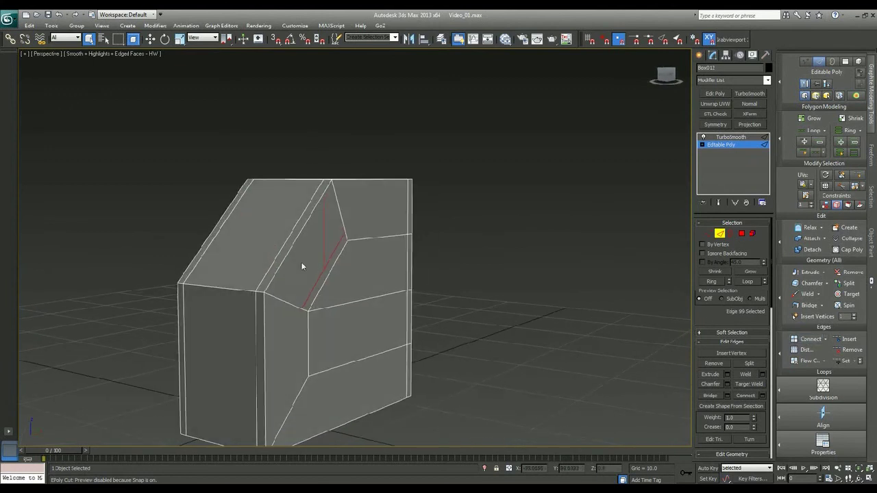
# - Select the diagonal edges across the slanted corner and connect them with two rows close to their ends
pyautogui.keyDown('ctrl'); pyautogui.click(287, 250); pyautogui.keyUp('ctrl')
pyautogui.keyDown('ctrl'); pyautogui.click(282, 253); pyautogui.keyUp('ctrl')
pyautogui.keyDown('alt'); pyautogui.moveTo(242, 267); pyautogui.dragTo(355, 289, button='middle'); pyautogui.keyUp('alt')
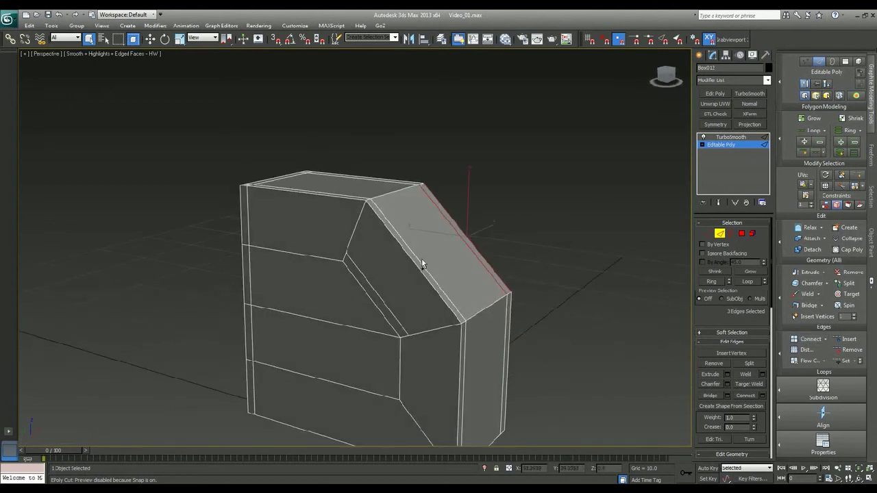
pyautogui.keyDown('ctrl'); pyautogui.click(411, 265); pyautogui.keyUp('ctrl')
pyautogui.keyDown('ctrl'); pyautogui.click(368, 297); pyautogui.keyUp('ctrl')
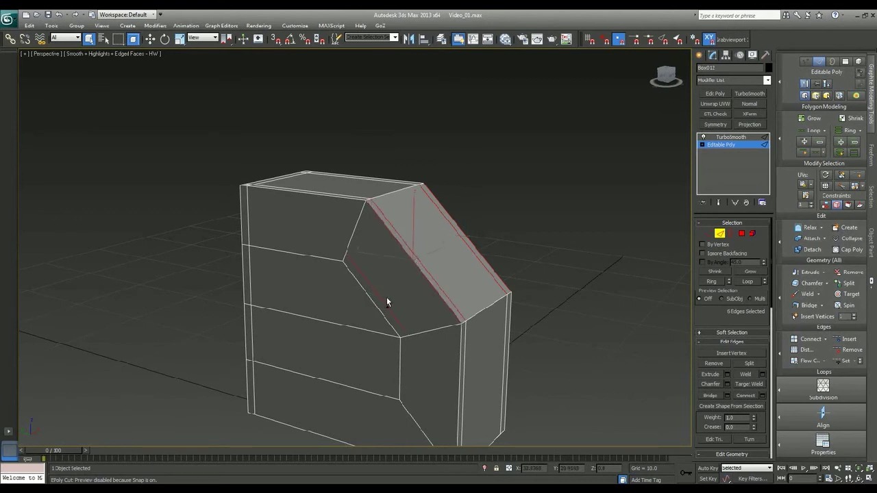
pyautogui.click(795, 341)
pyautogui.moveTo(530, 273); pyautogui.dragTo(660, 256)
pyautogui.click(576, 306)
# - Target-weld the extra vertices on the short edges to the slanted polygon's inner corner vertices on both sides, then leave vertex level
pyautogui.keyDown('alt'); pyautogui.moveTo(515, 329); pyautogui.dragTo(555, 319, button='middle'); pyautogui.keyUp('alt')
pyautogui.click(709, 234)
pyautogui.press('1')
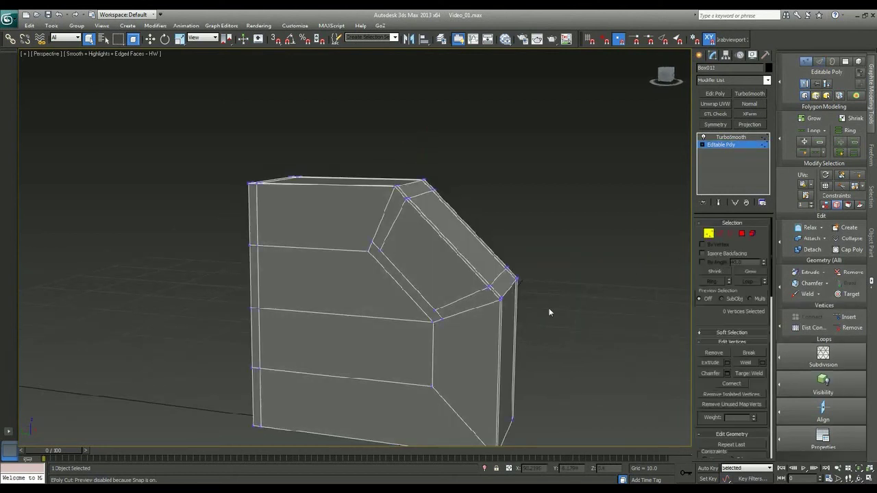
pyautogui.click(841, 294)
pyautogui.keyDown('alt'); pyautogui.moveTo(682, 305); pyautogui.dragTo(453, 317, button='middle'); pyautogui.keyUp('alt')
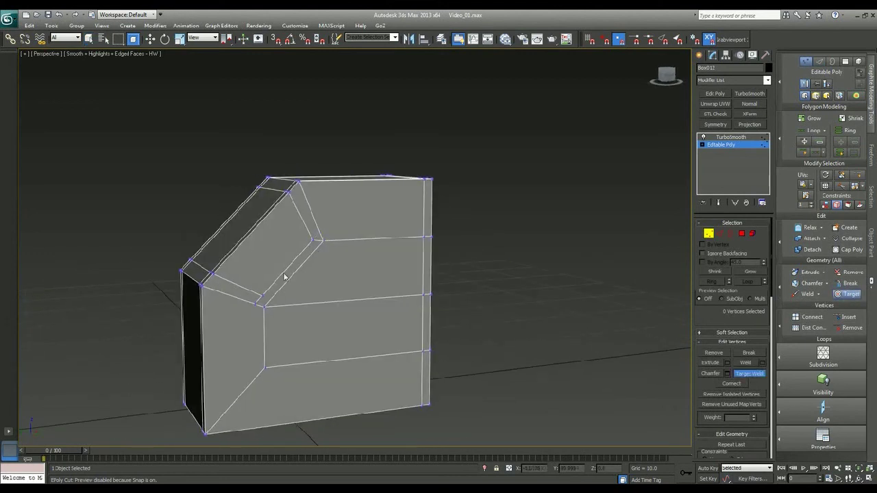
pyautogui.keyDown('alt'); pyautogui.moveTo(246, 311); pyautogui.dragTo(428, 302, button='middle'); pyautogui.keyUp('alt')
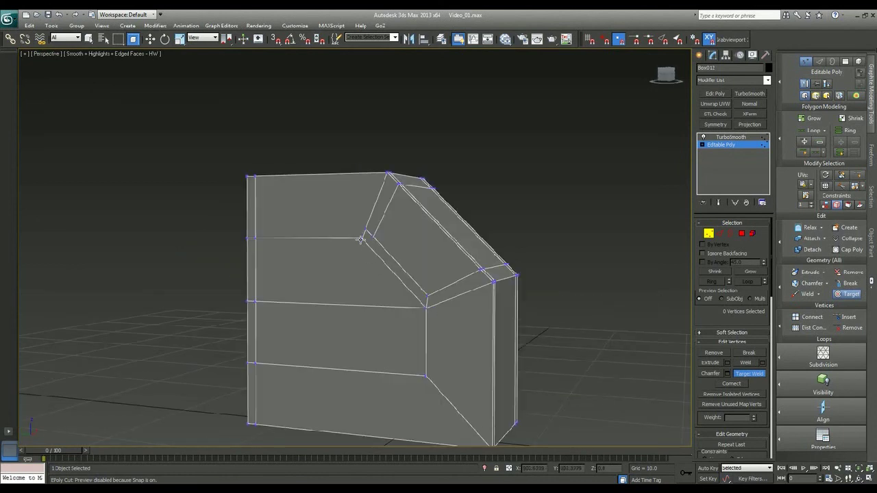
pyautogui.rightClick(381, 282)
pyautogui.keyDown('alt'); pyautogui.moveTo(508, 280); pyautogui.dragTo(500, 309, button='middle'); pyautogui.keyUp('alt')
pyautogui.click(709, 235)
# - Examine the block's slanted corner with the edges hidden, then return to the edged mesh
pyautogui.press('F4')
pyautogui.hotkey('ctrl', 'e')
pyautogui.hotkey('ctrl', 'e')
pyautogui.press('F4')
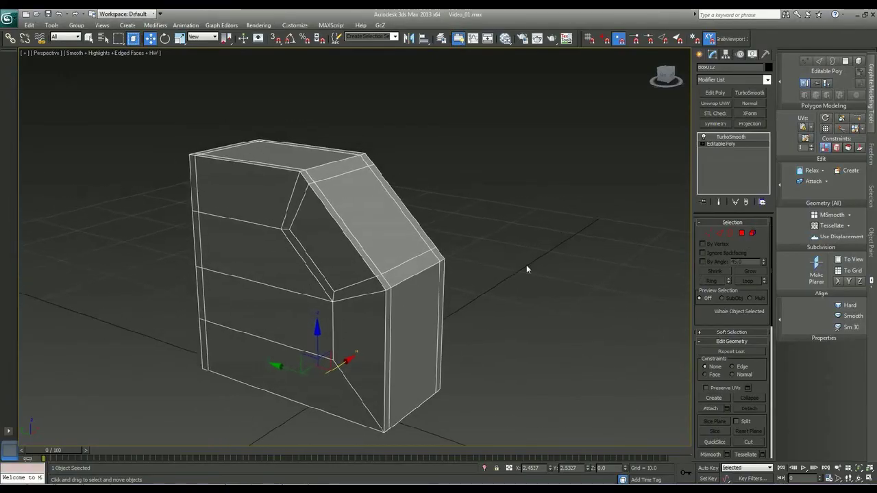
# - Select the large central polygon on the block's slanted face
pyautogui.click(741, 233)
pyautogui.click(385, 255)
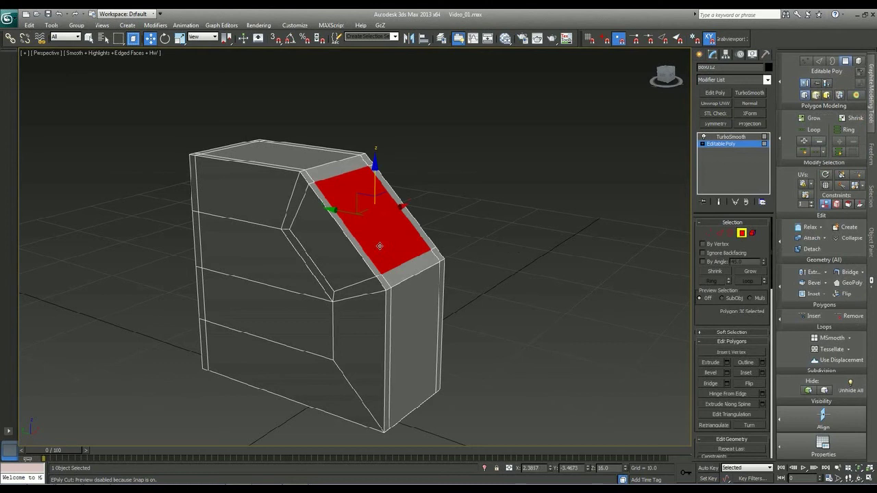
pyautogui.scroll(4, 496, 335)
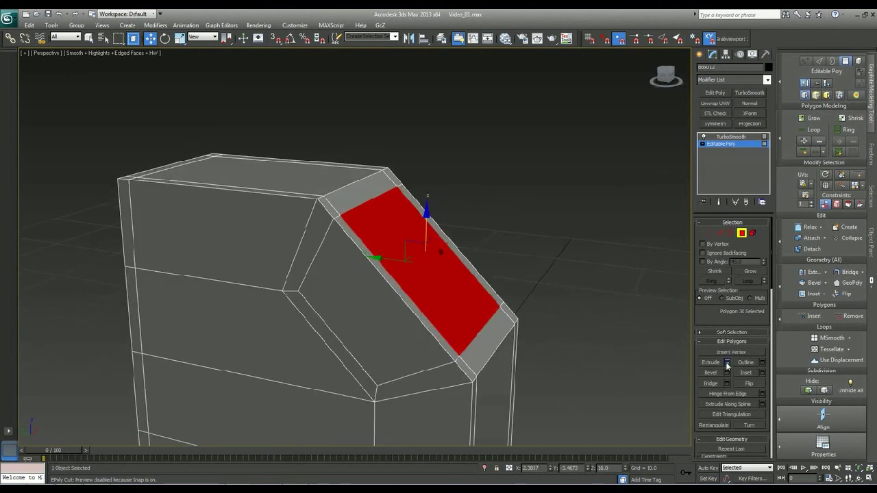
# - Try extruding the selected polygon outward, perpendicular to the slanted face, and undo the extrusion
pyautogui.moveTo(528, 267); pyautogui.dragTo(561, 259)
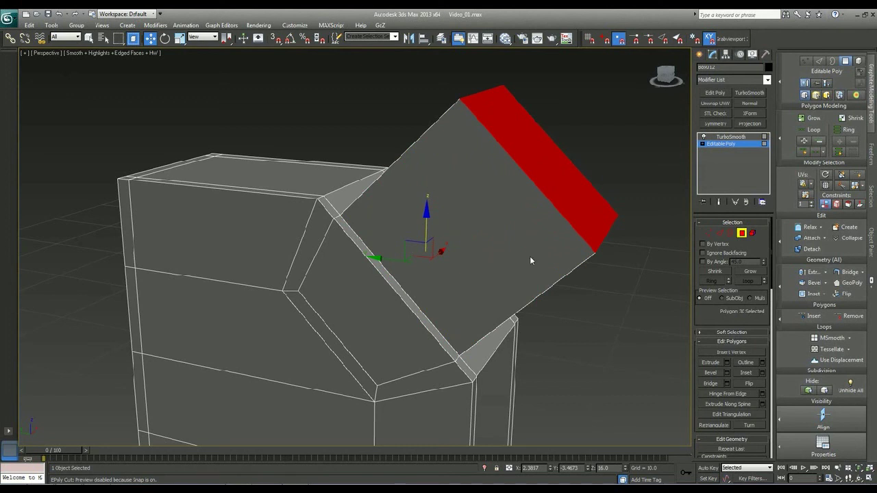
pyautogui.hotkey('ctrl', 'z')
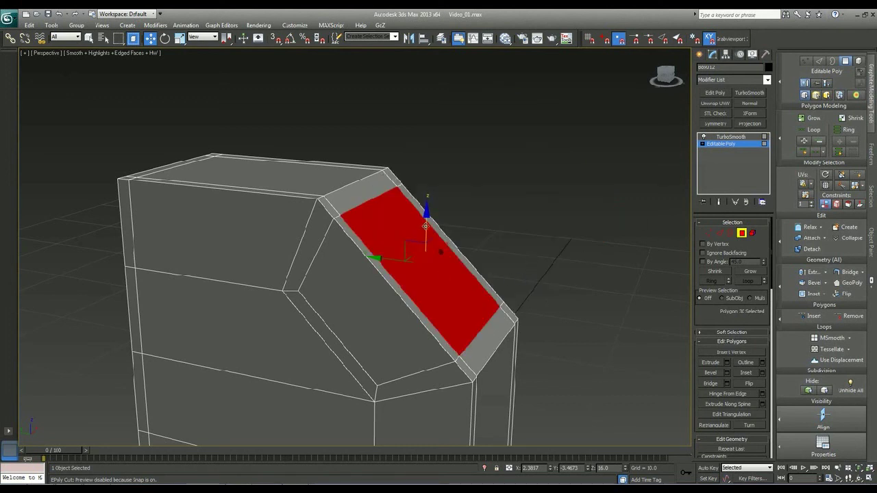
# - Extrude the selected slanted polygon straight up along the Z axis, then lower it partway
pyautogui.keyDown('shift'); pyautogui.moveTo(425, 226); pyautogui.dragTo(433, 126); pyautogui.keyUp('shift')
pyautogui.keyDown('alt'); pyautogui.moveTo(432, 126); pyautogui.dragTo(426, 339, button='middle'); pyautogui.keyUp('alt')
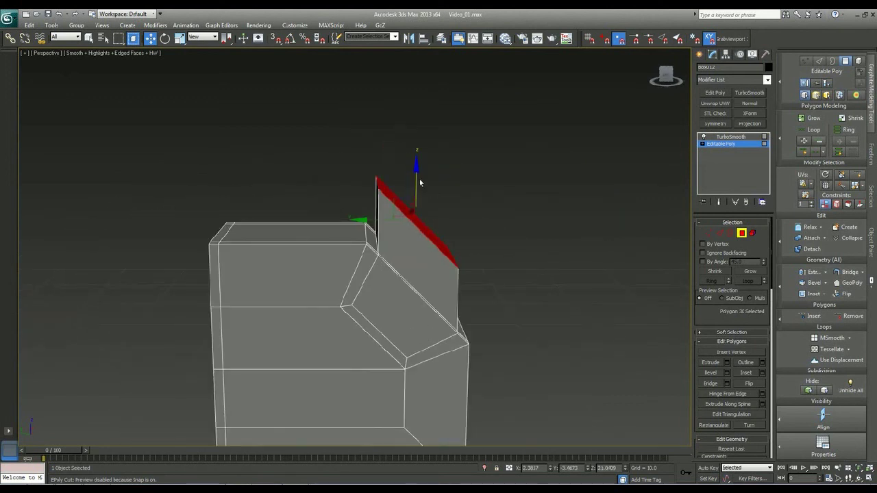
pyautogui.moveTo(420, 183); pyautogui.dragTo(430, 227)
pyautogui.keyDown('alt'); pyautogui.moveTo(430, 226); pyautogui.dragTo(620, 362, button='middle'); pyautogui.keyUp('alt')
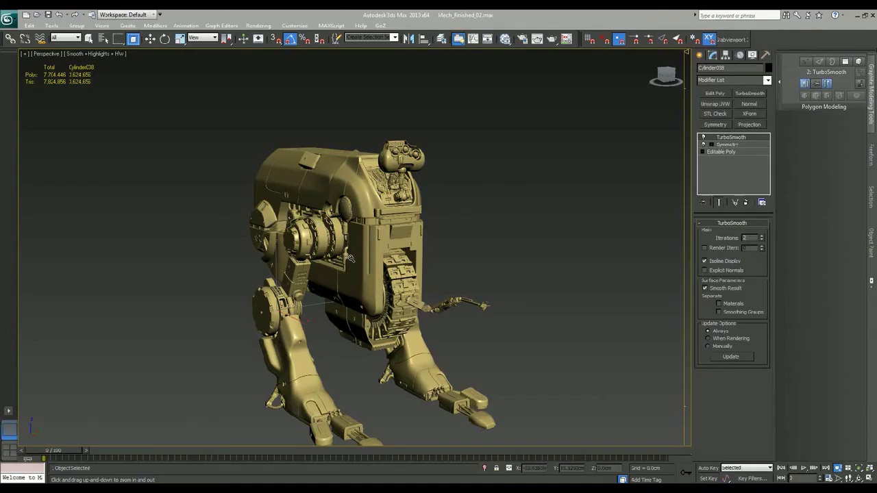
# - Examine the shaded mech model up close, covering its front panels, track, shoulder joint and side body
pyautogui.scroll(7, 383, 248)
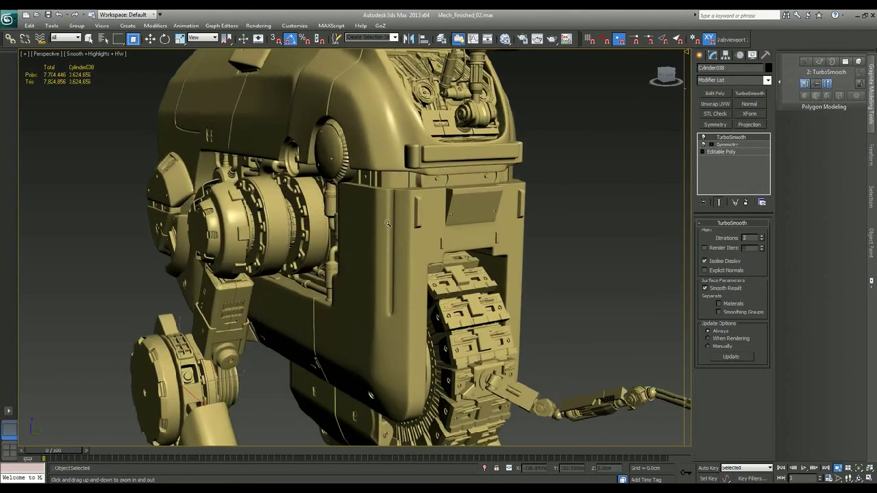
pyautogui.moveTo(383, 248); pyautogui.dragTo(381, 306, button='middle')
pyautogui.scroll(1, 381, 306)
pyautogui.moveTo(381, 305); pyautogui.dragTo(375, 286)
pyautogui.scroll(-5, 383, 292)
pyautogui.moveTo(376, 302); pyautogui.dragTo(556, 303, button='middle')
pyautogui.scroll(3, 360, 244)
pyautogui.scroll(-4, 360, 244)
pyautogui.scroll(3, 411, 282)
pyautogui.scroll(3, 440, 272)
pyautogui.scroll(-4, 557, 303)
pyautogui.moveTo(487, 300); pyautogui.dragTo(342, 147, button='middle')
pyautogui.moveTo(446, 341); pyautogui.dragTo(611, 200, button='middle')
# - Show the edges on the mech and examine its mesh flow, then clear the selection and hide the edges
pyautogui.press('F4')
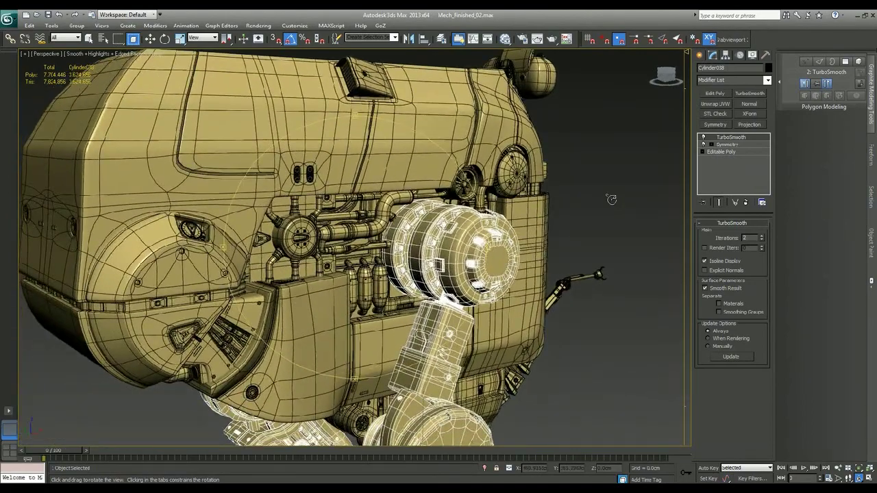
pyautogui.scroll(3, 409, 236)
pyautogui.keyDown('alt'); pyautogui.moveTo(415, 288); pyautogui.dragTo(367, 197, button='middle'); pyautogui.keyUp('alt')
pyautogui.scroll(-5, 398, 216)
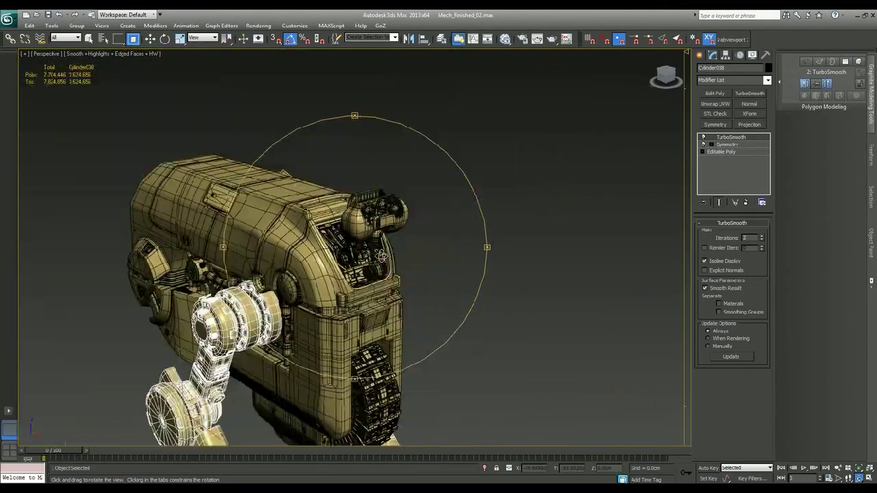
pyautogui.moveTo(396, 322); pyautogui.dragTo(429, 198, button='middle')
pyautogui.rightClick(428, 199)
pyautogui.scroll(-2, 426, 200)
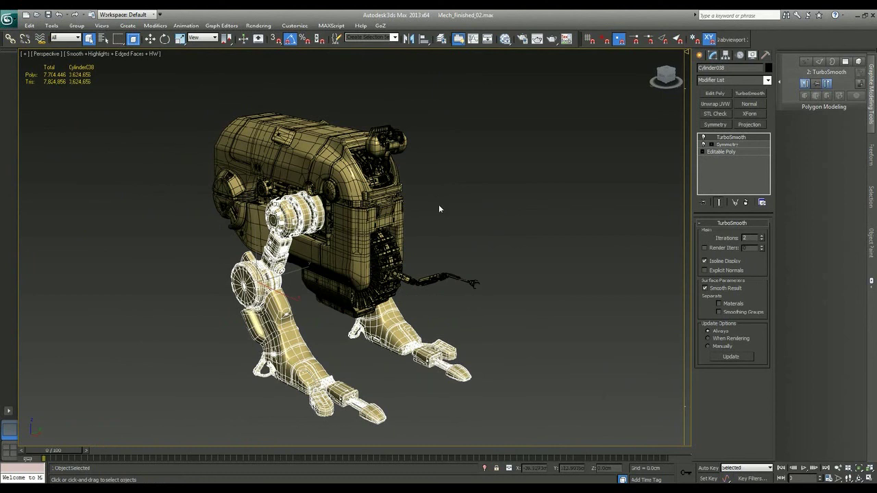
pyautogui.click(424, 213)
pyautogui.press('F4')
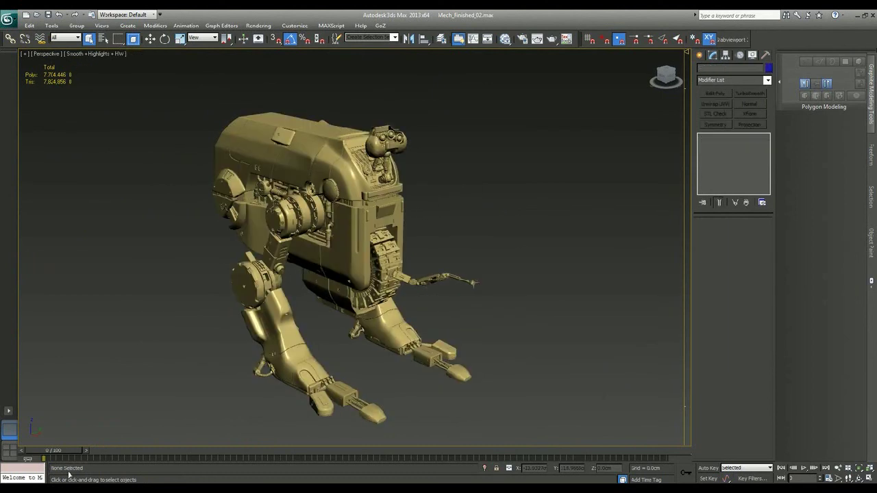